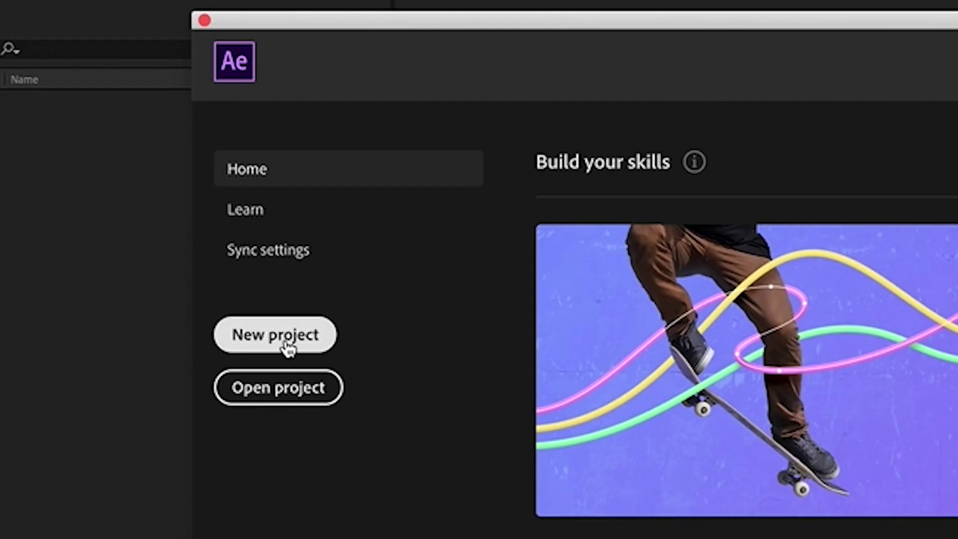
# Step: Start a new project from the After Effects home screen
pyautogui.click(288, 347)
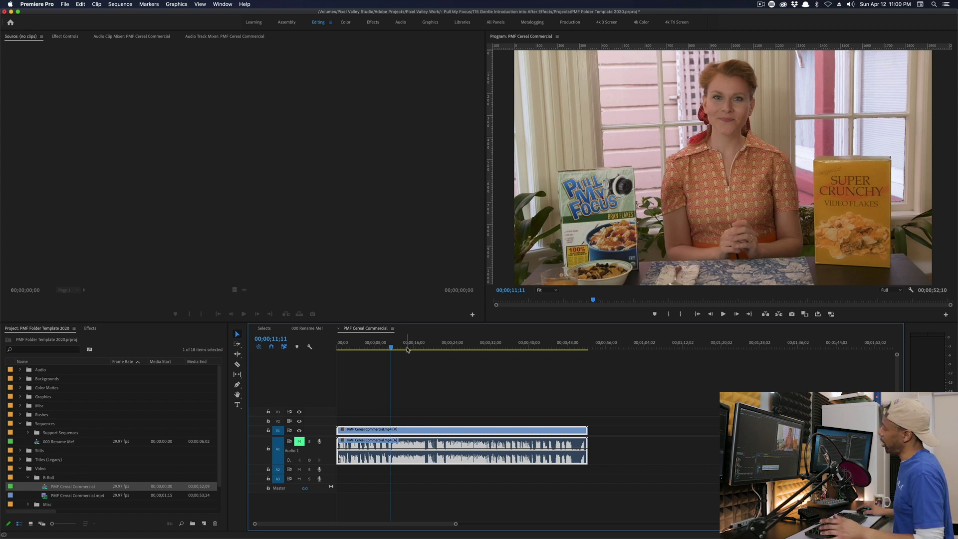
# Step: Place the playhead at about 00;00;08;29 in the PMF Cereal Commercial sequence and bring up the Essential Graphics editing controls
pyautogui.moveTo(392, 349); pyautogui.dragTo(378, 348)
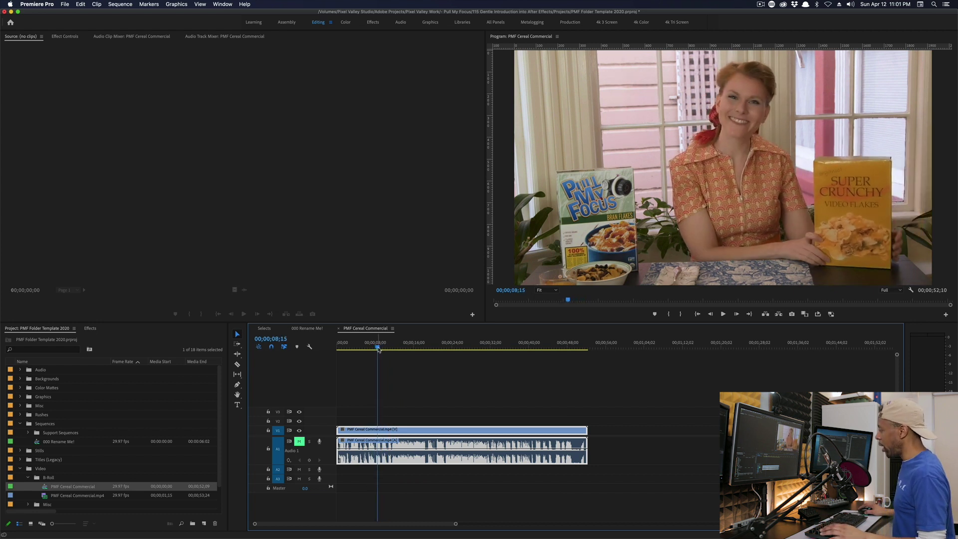
pyautogui.moveTo(378, 349); pyautogui.dragTo(381, 349)
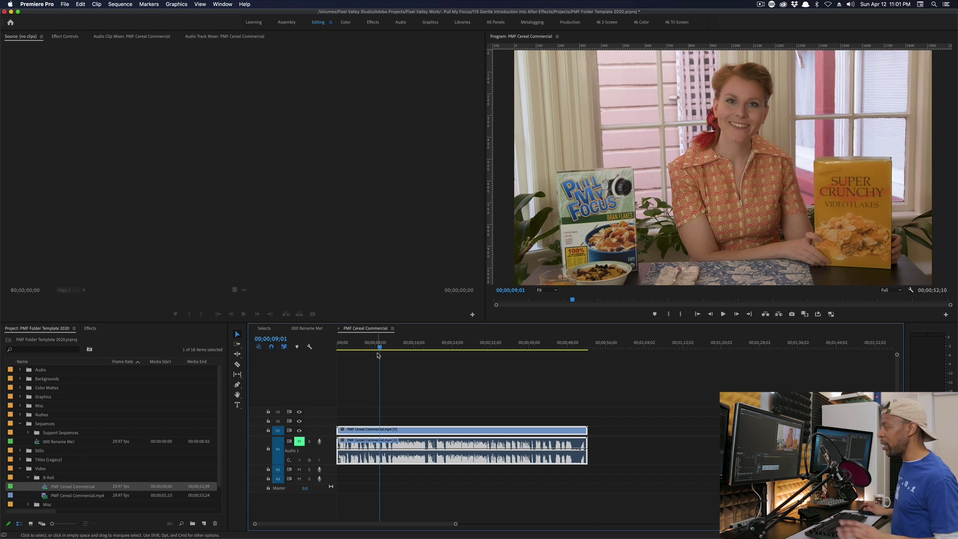
pyautogui.moveTo(381, 350); pyautogui.dragTo(382, 350)
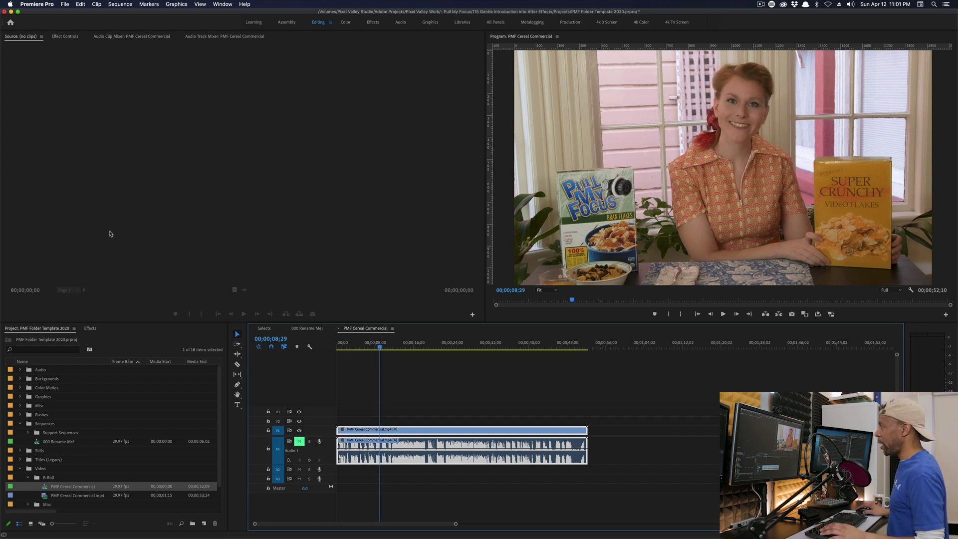
pyautogui.click(222, 4)
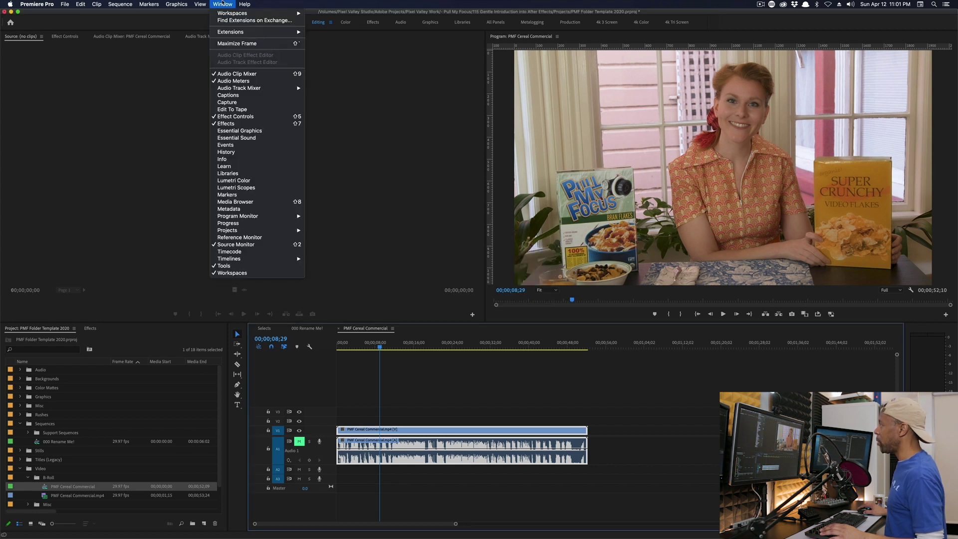
pyautogui.click(248, 137)
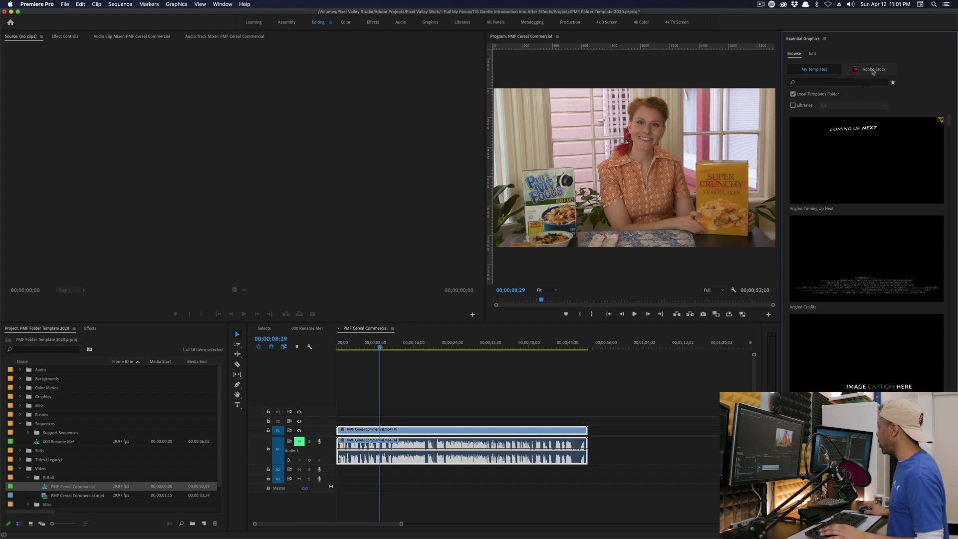
pyautogui.click(813, 54)
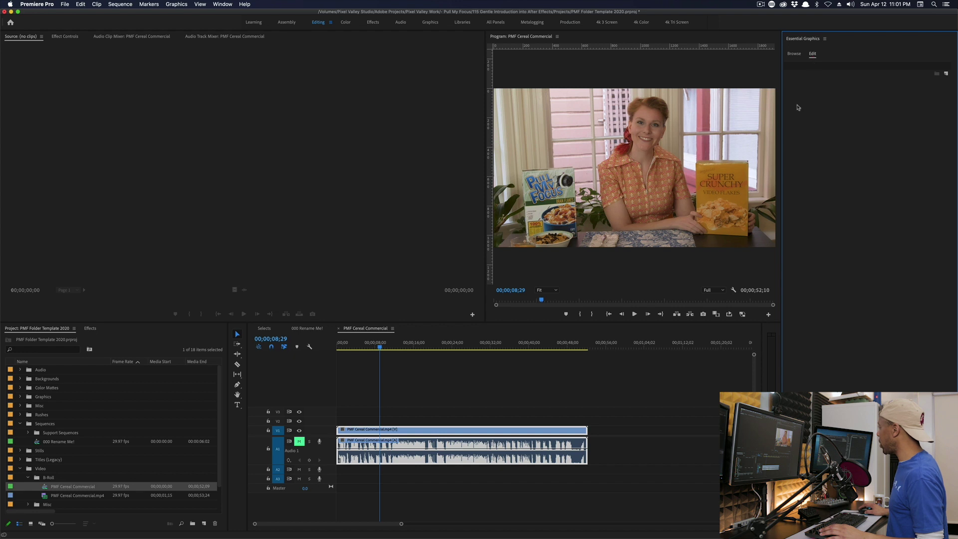
# Step: Add a text graphic reading "Cereal is Great!" over the tabletop in the video frame
pyautogui.click(238, 405)
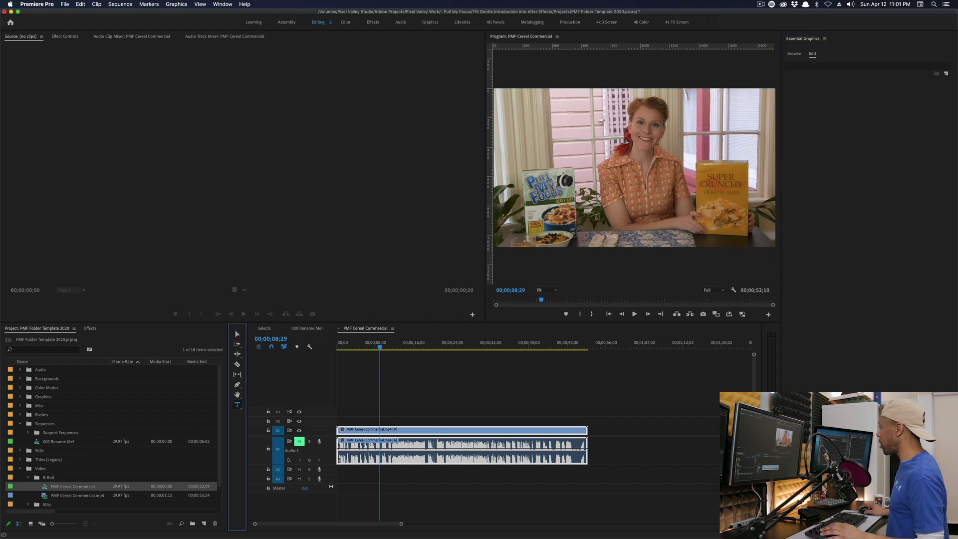
pyautogui.click(592, 215)
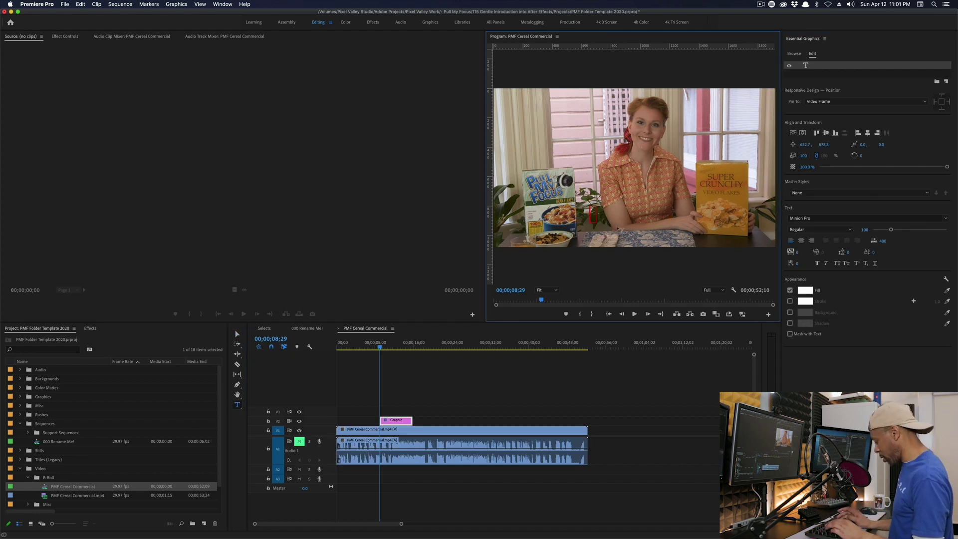
pyautogui.press('shift')
pyautogui.write('Pu')
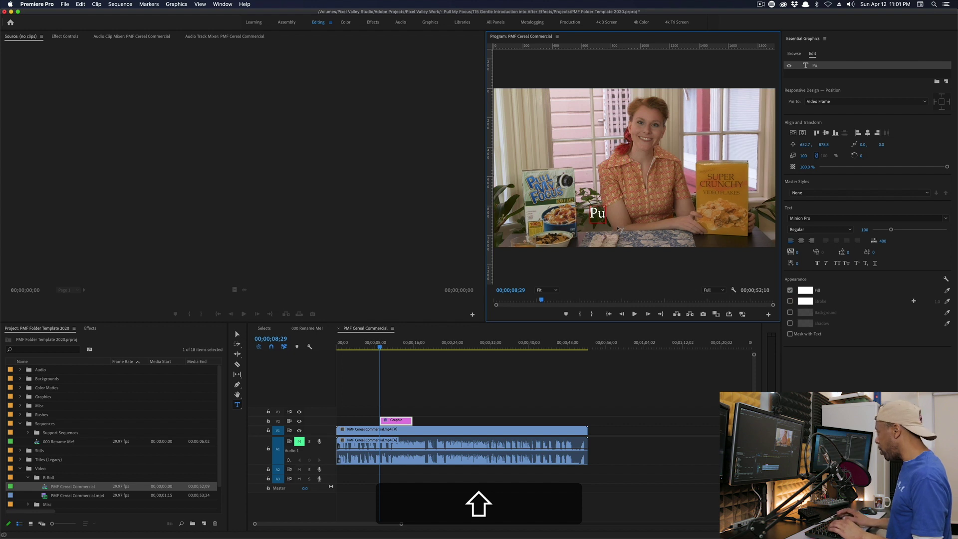
pyautogui.press('BackSpace')
pyautogui.press('BackSpace')
pyautogui.write('Ce')
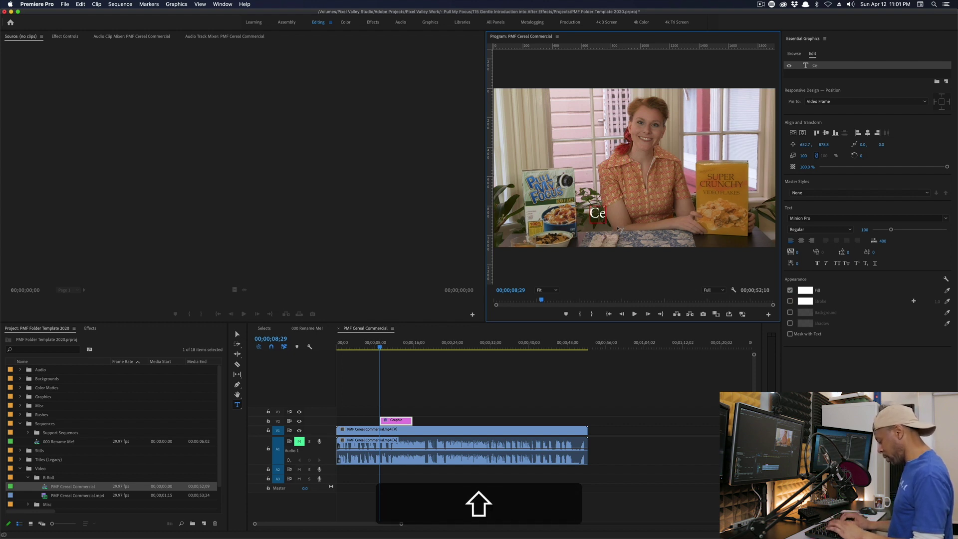
pyautogui.write('real is')
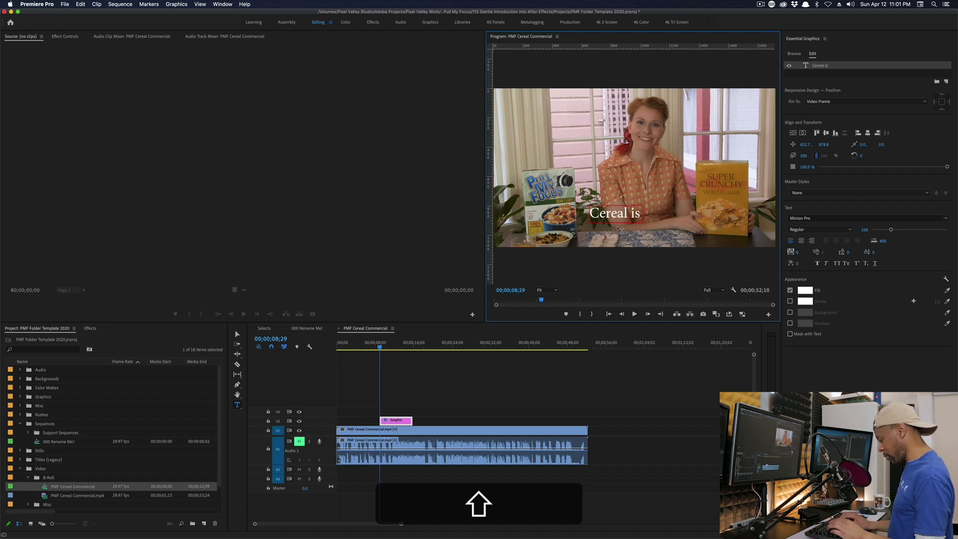
pyautogui.write(' Great')
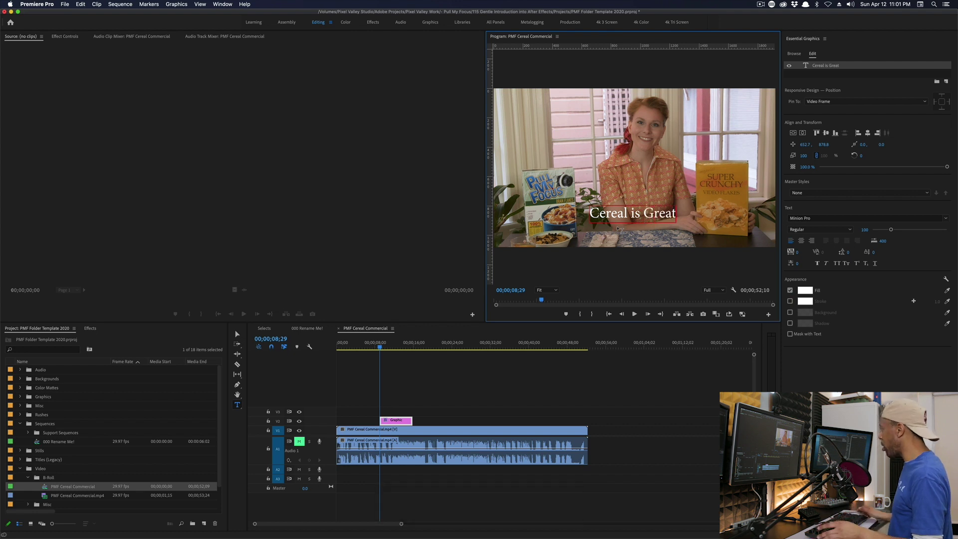
pyautogui.write('~')
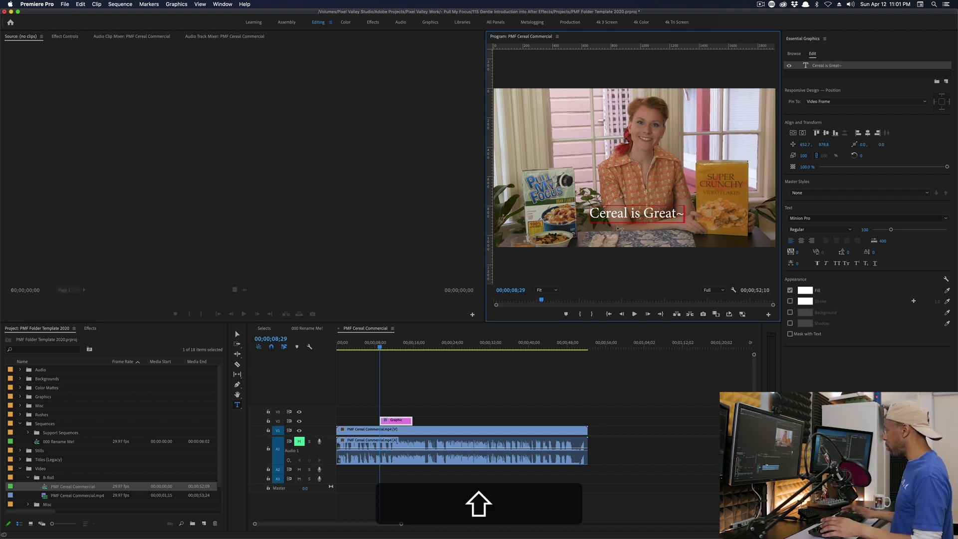
pyautogui.press('BackSpace')
pyautogui.write('!')
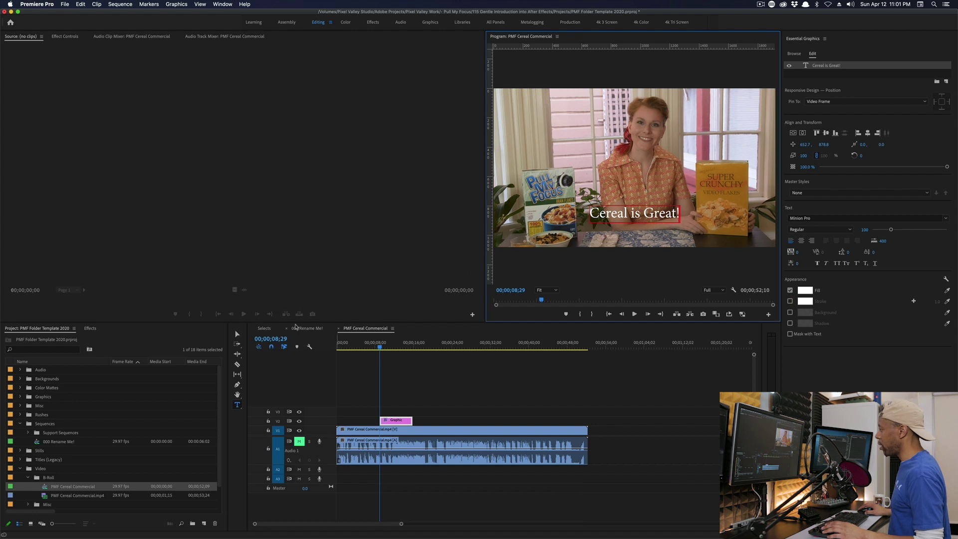
# Step: Set the title's font to Ultra and reposition the text along the lower middle of the frame
pyautogui.click(238, 334)
pyautogui.moveTo(633, 214); pyautogui.dragTo(633, 223)
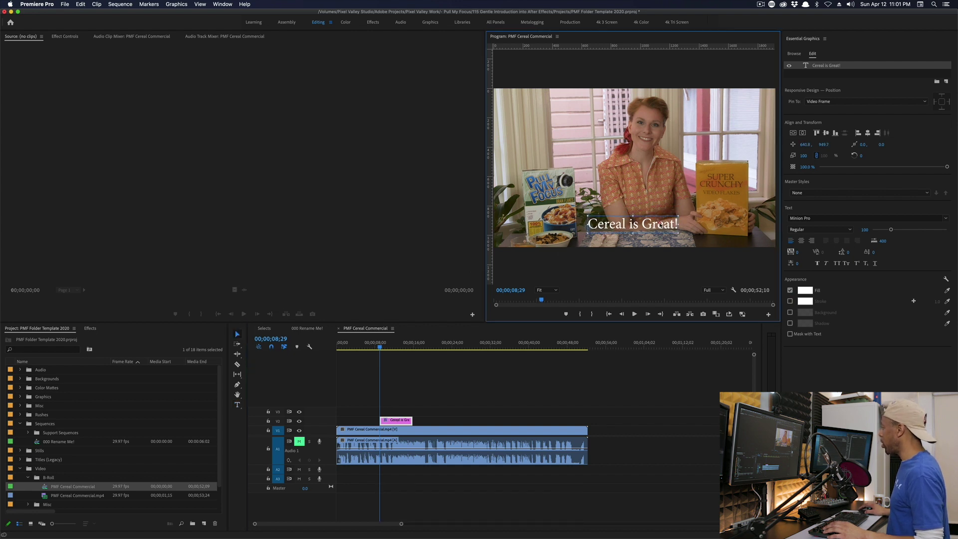
pyautogui.click(945, 218)
pyautogui.scroll(-20, 838, 305)
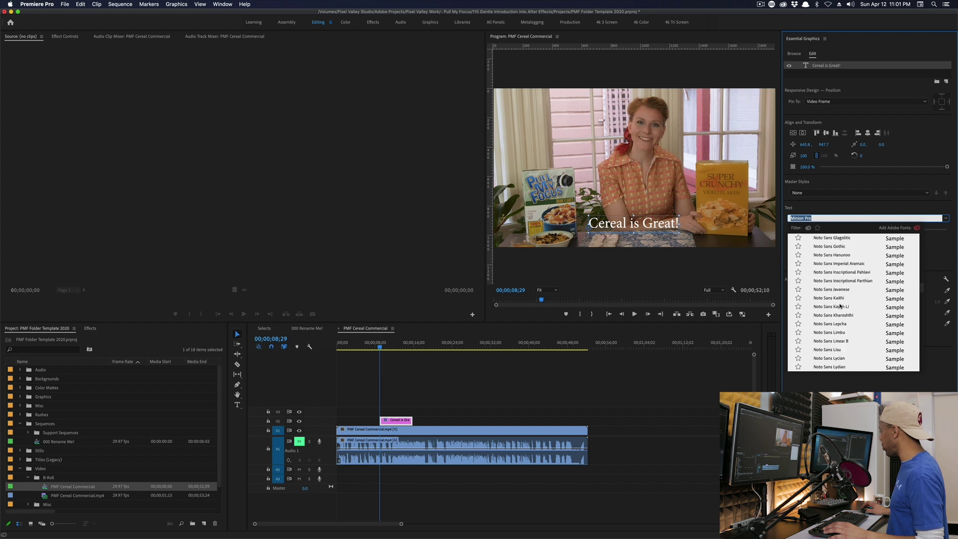
pyautogui.scroll(-10, 838, 307)
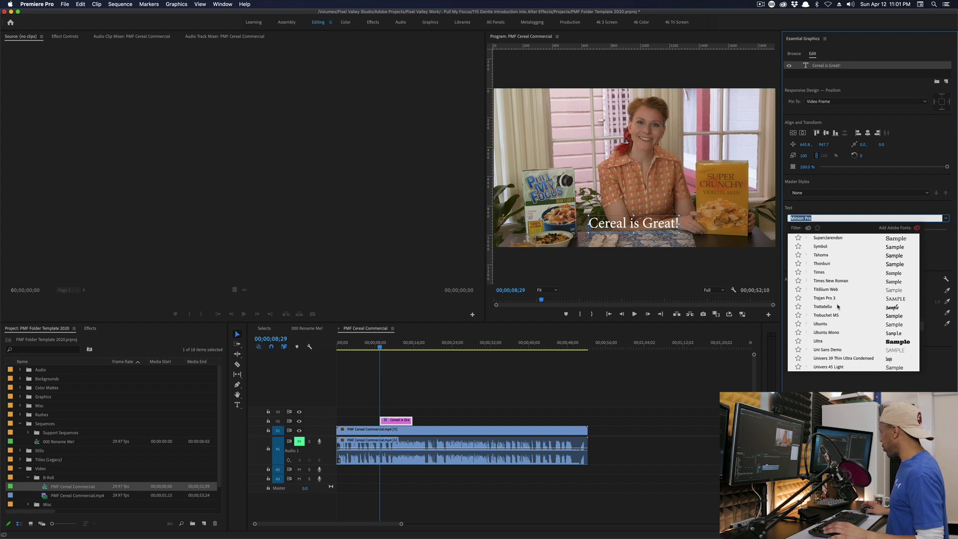
pyautogui.click(825, 320)
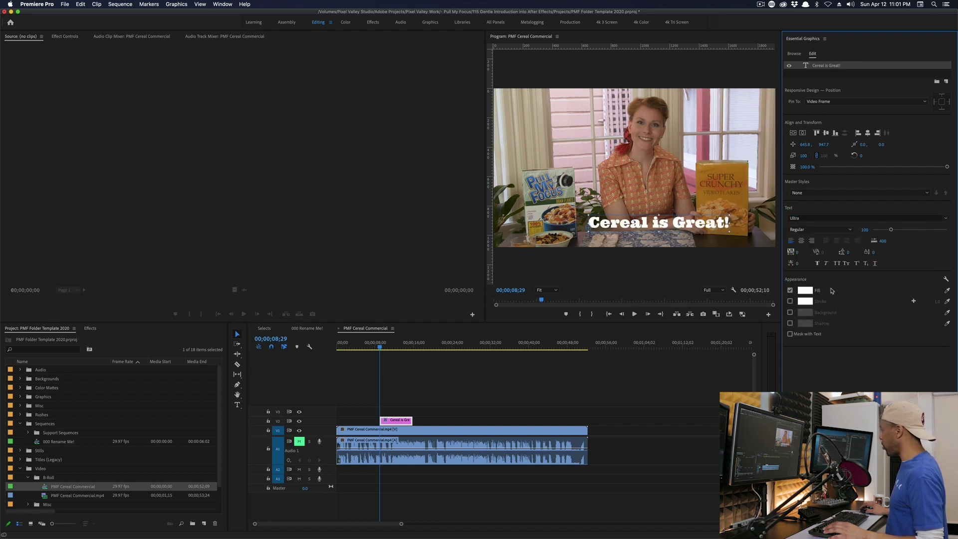
pyautogui.moveTo(695, 219); pyautogui.dragTo(683, 224)
# Step: Scrub through the "Cereal is Great!" title and delete its clip from the timeline
pyautogui.moveTo(380, 348)
pyautogui.mouseDown()
pyautogui.moveTo(405, 348)
pyautogui.moveTo(391, 347)
pyautogui.mouseUp()
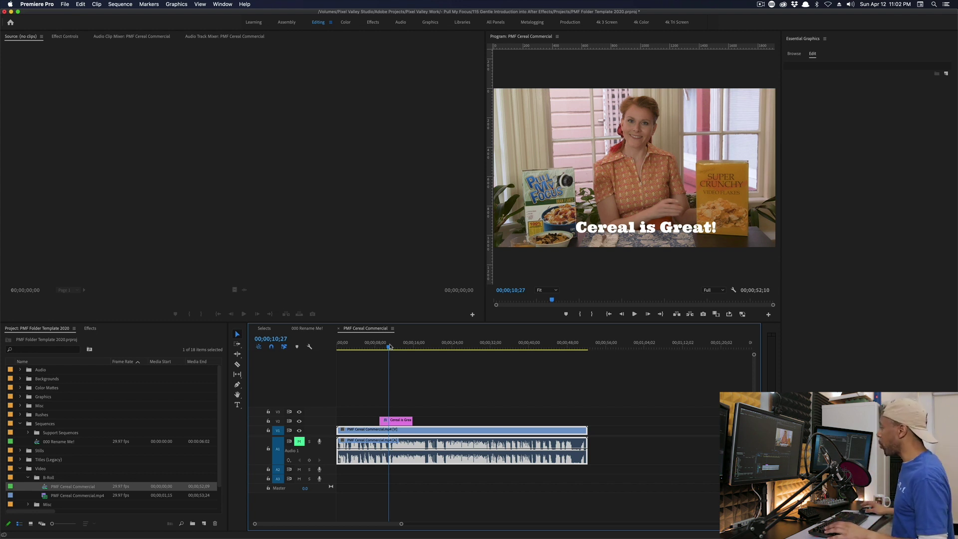
pyautogui.click(400, 421)
pyautogui.press('Delete')
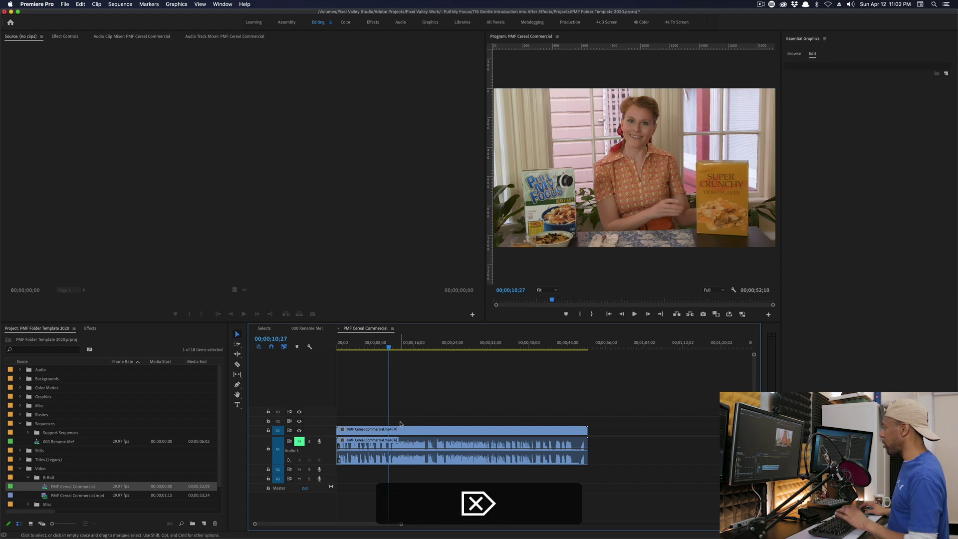
# Step: Cut the commercial clip at 00;00;08;22 and again at 00;00;14;03 to isolate a short segment
pyautogui.click(388, 348)
pyautogui.moveTo(389, 347); pyautogui.dragTo(379, 347)
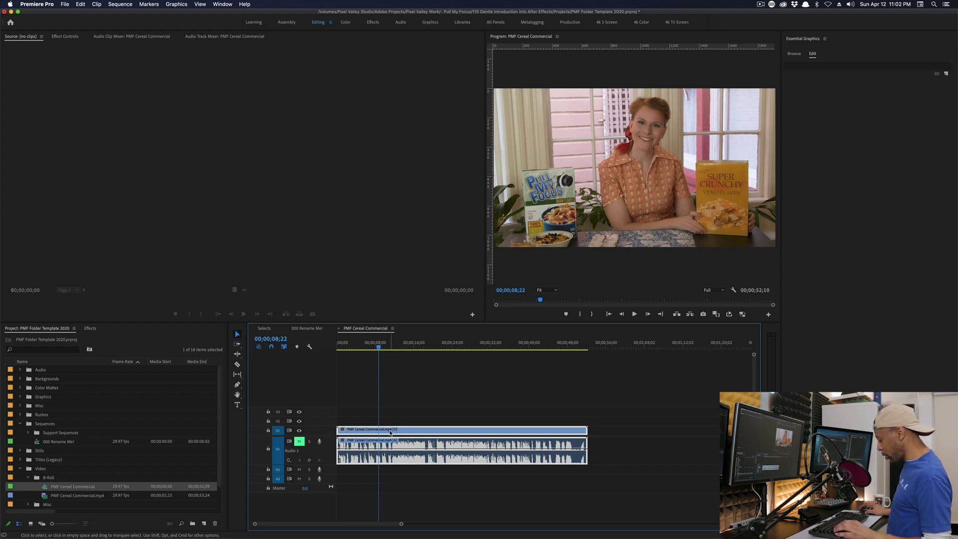
pyautogui.press('super')
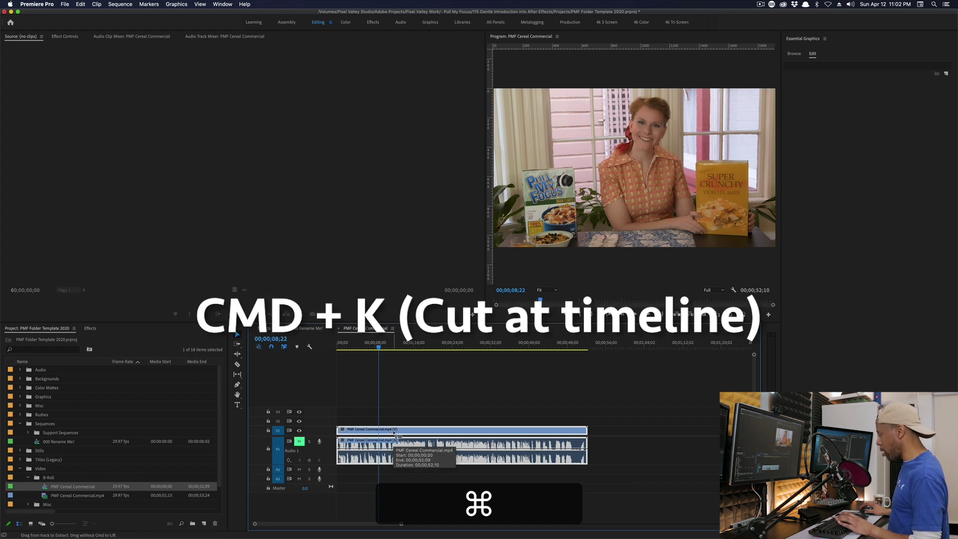
pyautogui.press('super+k')
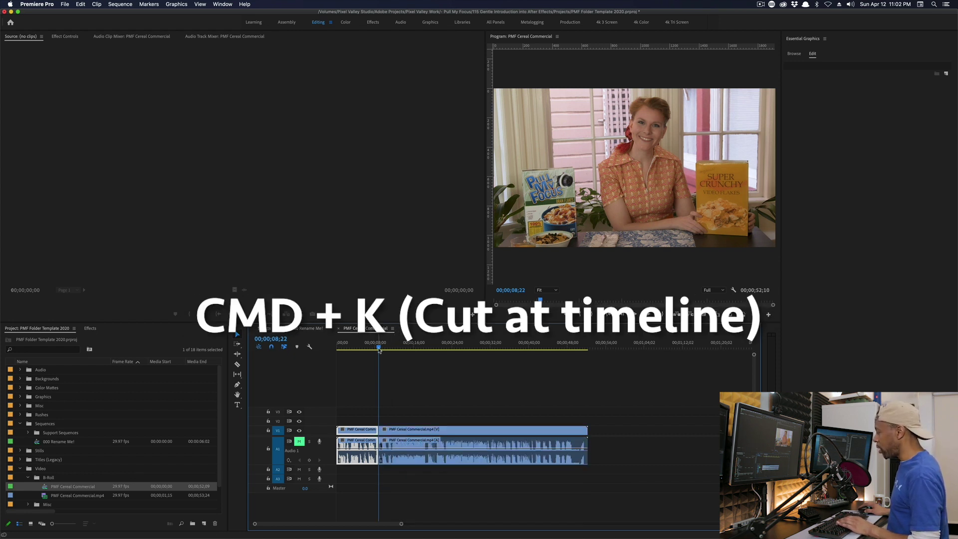
pyautogui.moveTo(379, 348); pyautogui.dragTo(405, 348)
pyautogui.press('super+k')
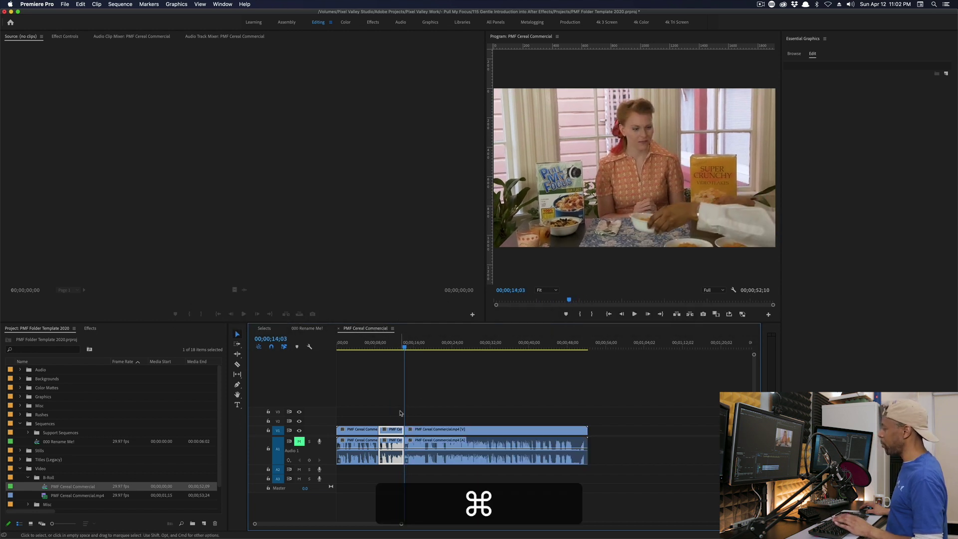
# Step: Duplicate the video of the isolated segment onto track V2, directly above the original
pyautogui.moveTo(387, 348); pyautogui.dragTo(391, 347)
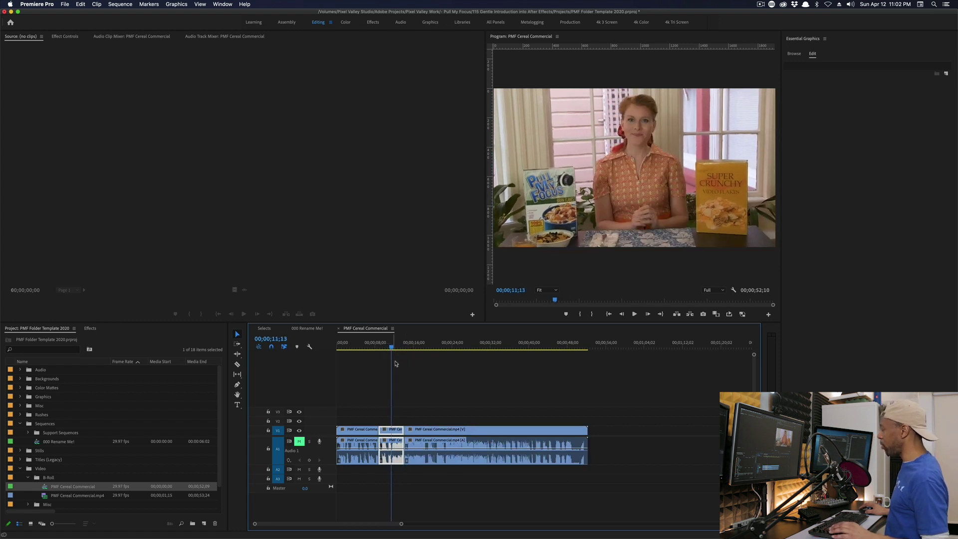
pyautogui.moveTo(391, 434); pyautogui.dragTo(395, 424)
pyautogui.moveTo(391, 348)
pyautogui.mouseDown()
pyautogui.moveTo(382, 347)
pyautogui.moveTo(394, 348)
pyautogui.mouseUp()
# Step: Replace the duplicated segment on V2 with an After Effects composition
pyautogui.click(398, 424)
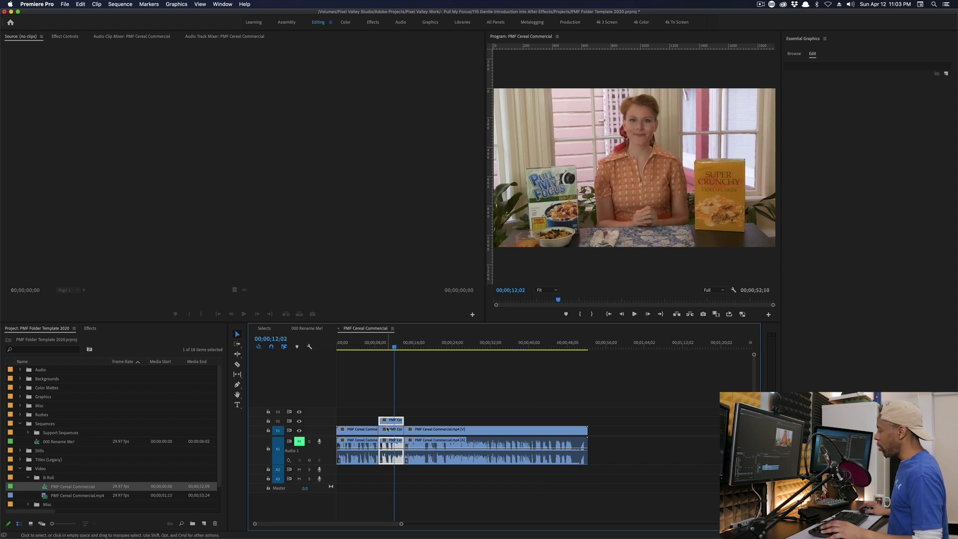
pyautogui.rightClick(391, 423)
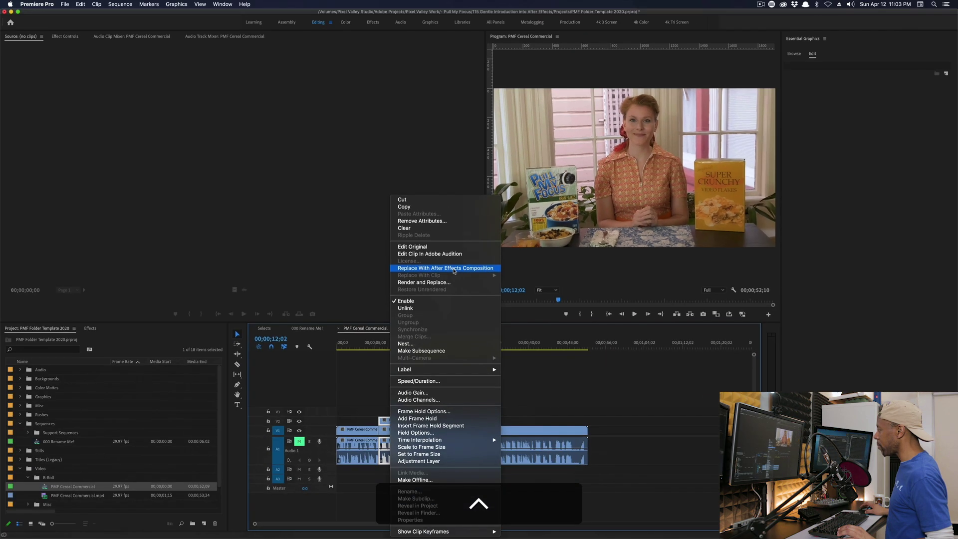
pyautogui.click(448, 271)
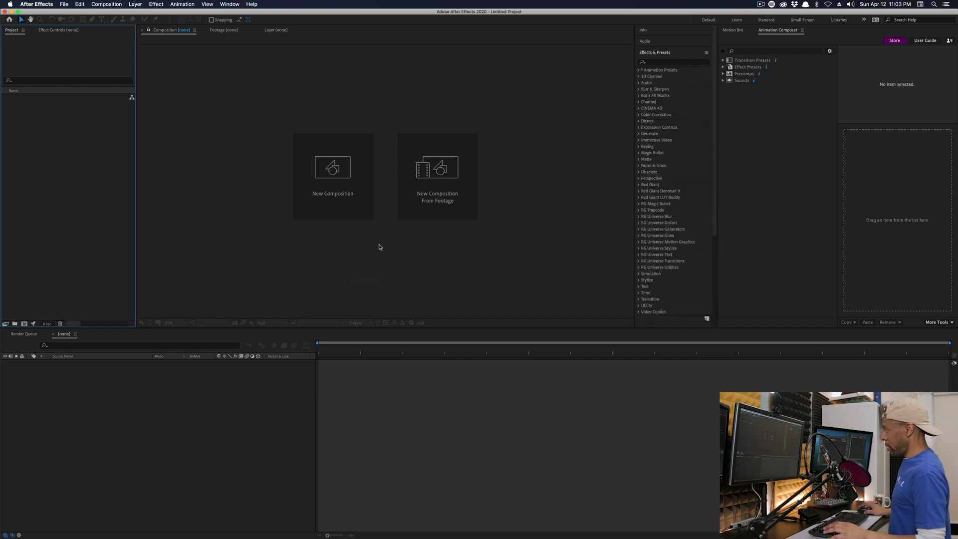
# Step: Start saving the After Effects project and browse to the AFX Projects folder of the 115 Gentle Introduction project on the Pixel Valley Studio share
pyautogui.press('super+s')
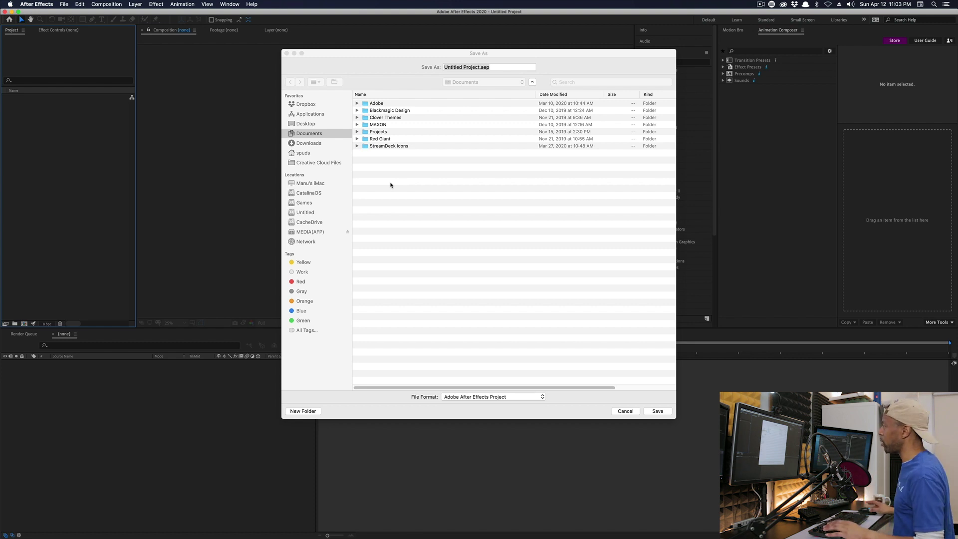
pyautogui.click(478, 86)
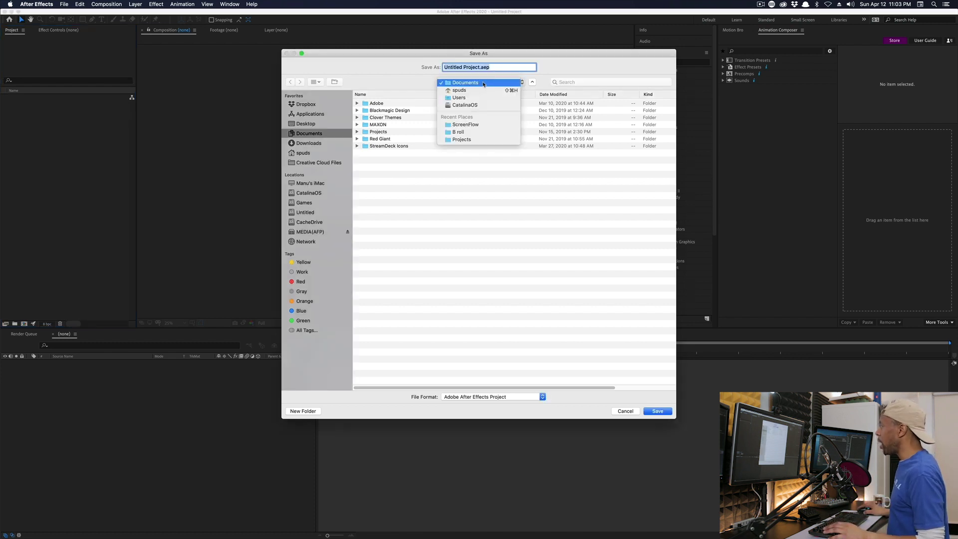
pyautogui.click(480, 125)
pyautogui.click(478, 82)
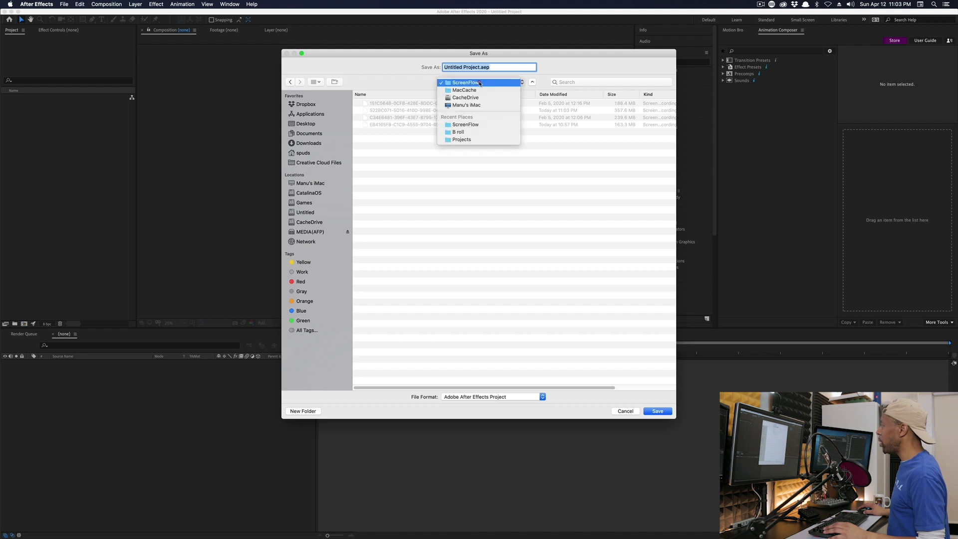
pyautogui.click(399, 249)
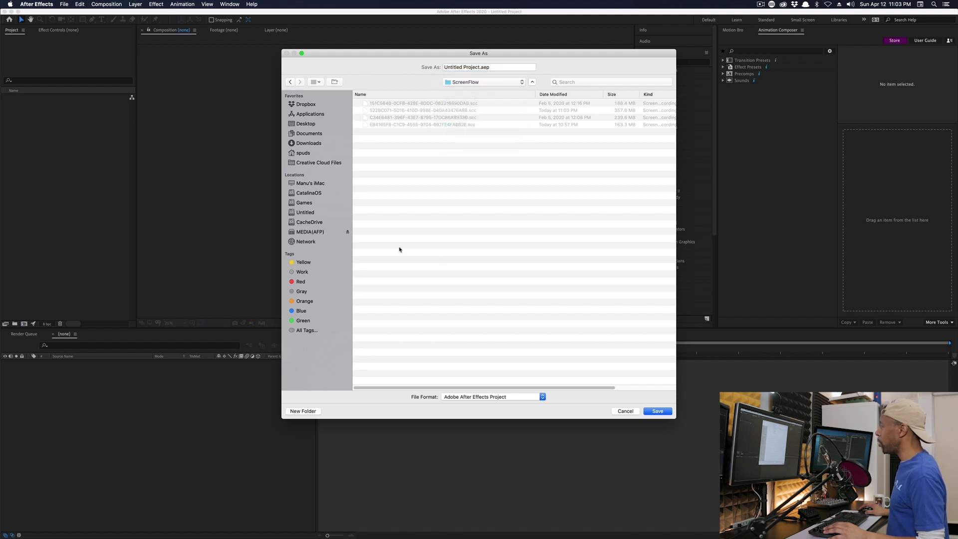
pyautogui.click(315, 232)
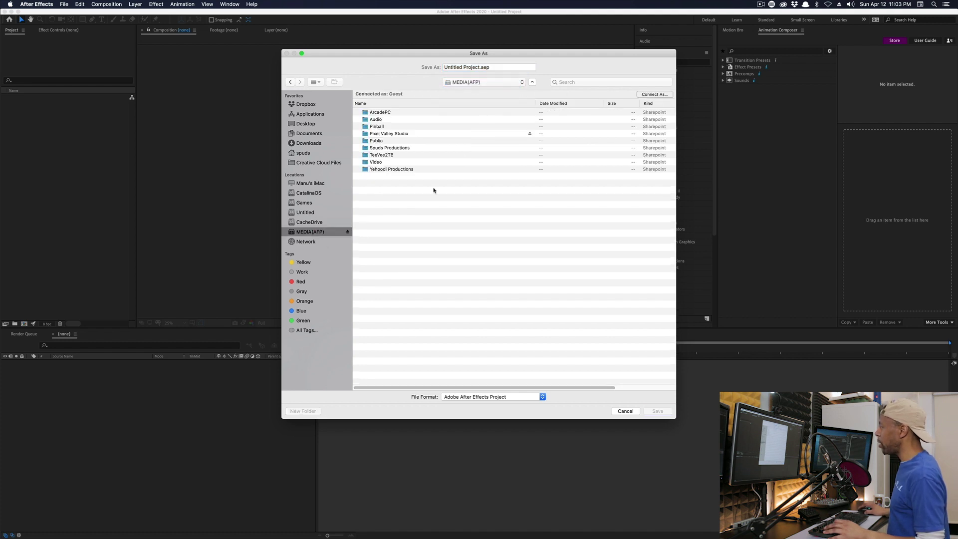
pyautogui.doubleClick(420, 135)
pyautogui.doubleClick(416, 117)
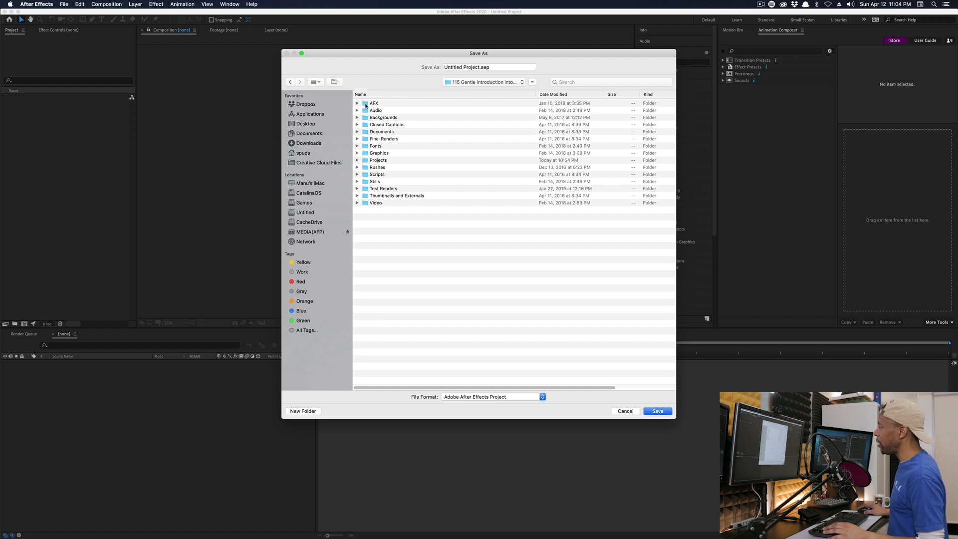
pyautogui.doubleClick(371, 104)
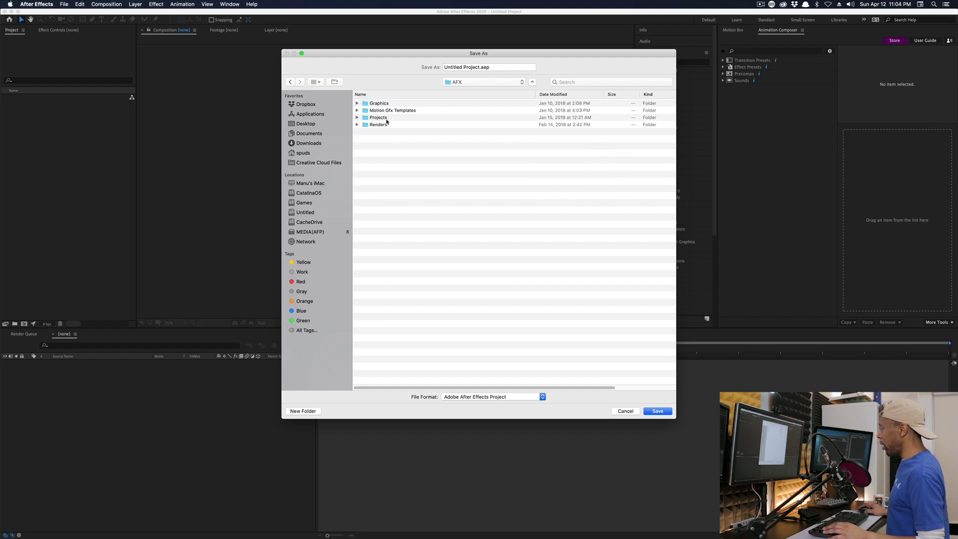
pyautogui.doubleClick(366, 118)
# Step: Name the After Effects project file Cereal.aep and save it in the Projects folder
pyautogui.click(472, 67)
pyautogui.moveTo(479, 67); pyautogui.dragTo(435, 66)
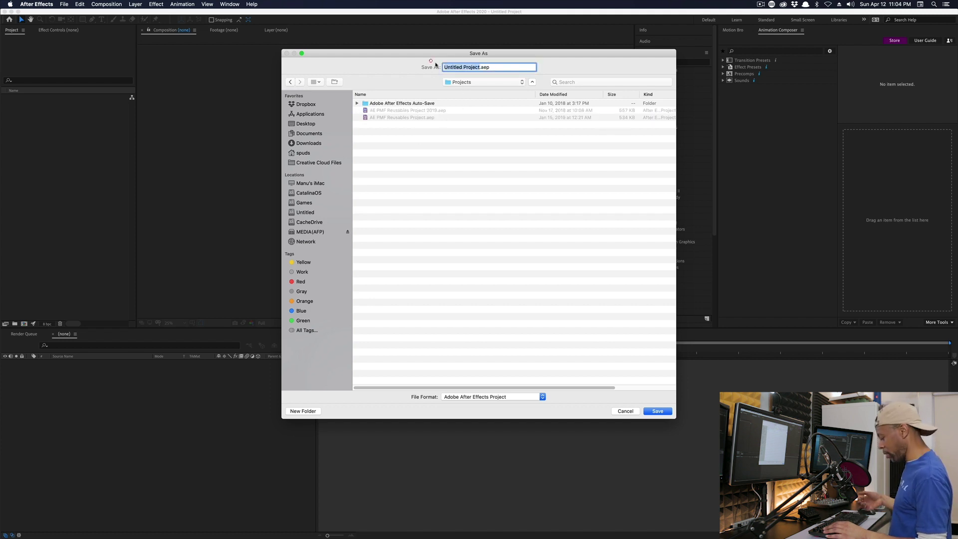
pyautogui.write('Cereal')
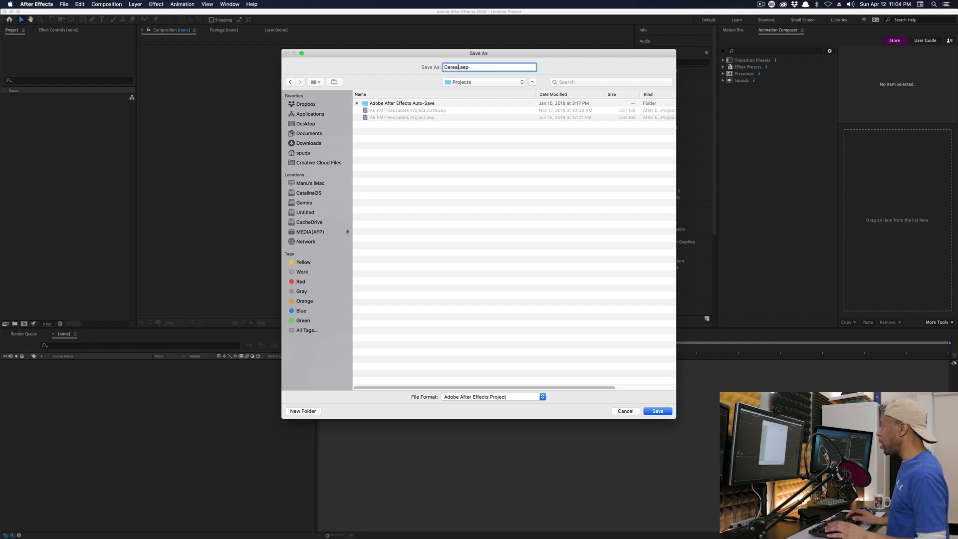
pyautogui.press('Return')
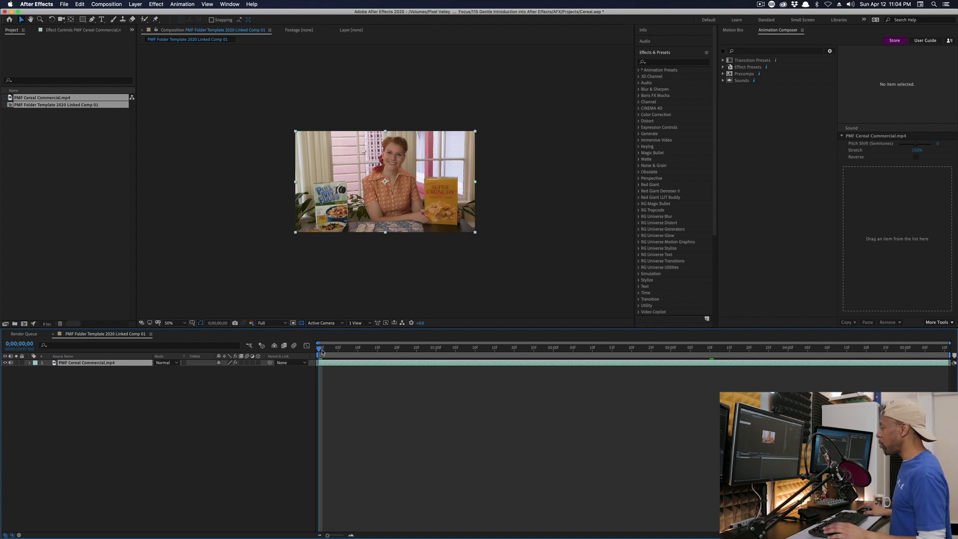
# Step: Scrub the linked composition in After Effects and the matching segment in Premiere Pro, then park the composition's playhead at 0;00;00;25
pyautogui.moveTo(320, 350); pyautogui.dragTo(463, 353)
pyautogui.press('super+Tab')
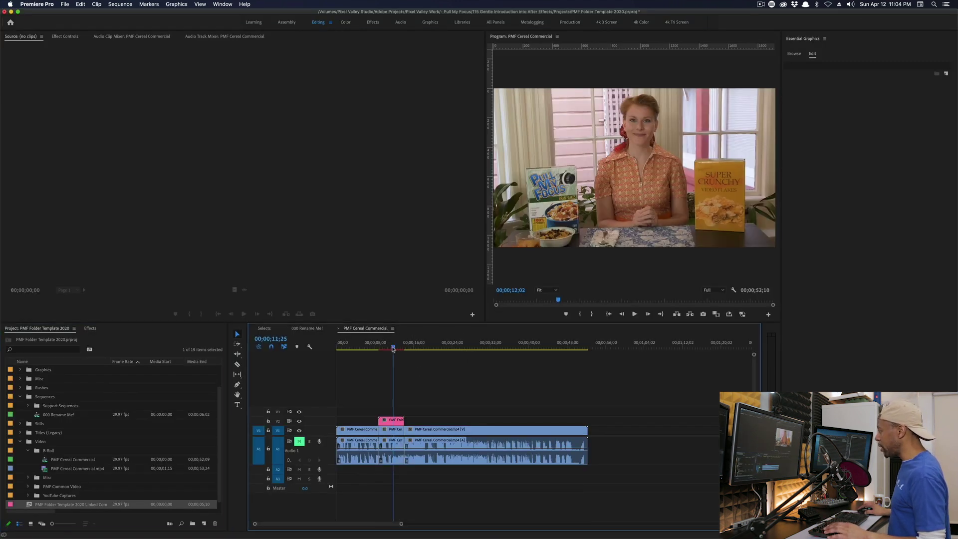
pyautogui.moveTo(393, 349); pyautogui.dragTo(391, 348)
pyautogui.press('super+Tab')
pyautogui.press('space')
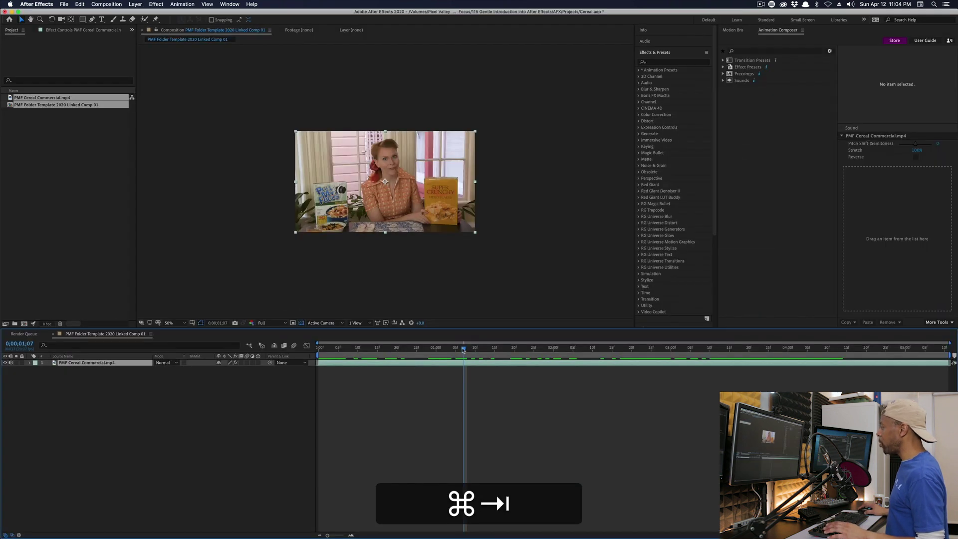
pyautogui.moveTo(511, 349); pyautogui.dragTo(420, 353)
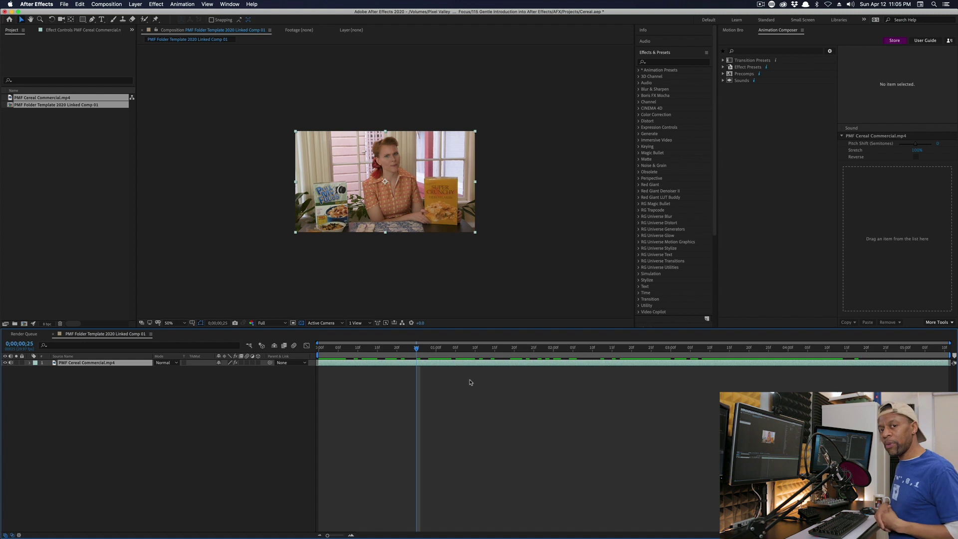
# Step: Set the composition view's magnification to Fit
pyautogui.click(469, 381)
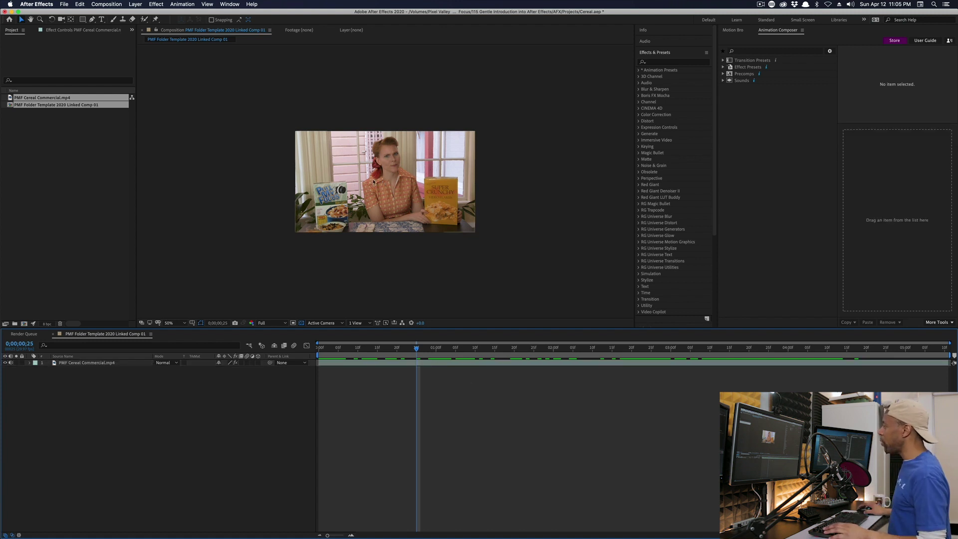
pyautogui.press(',')
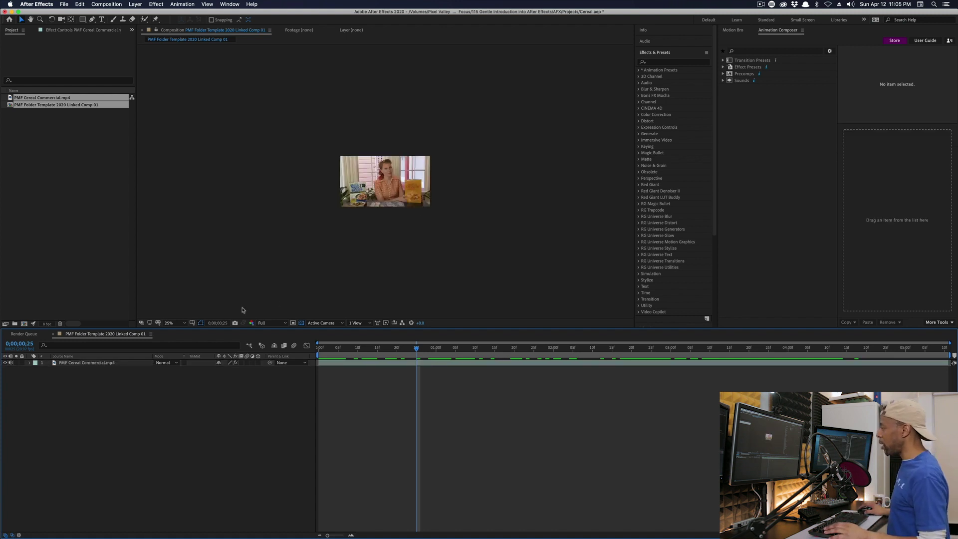
pyautogui.click(409, 172)
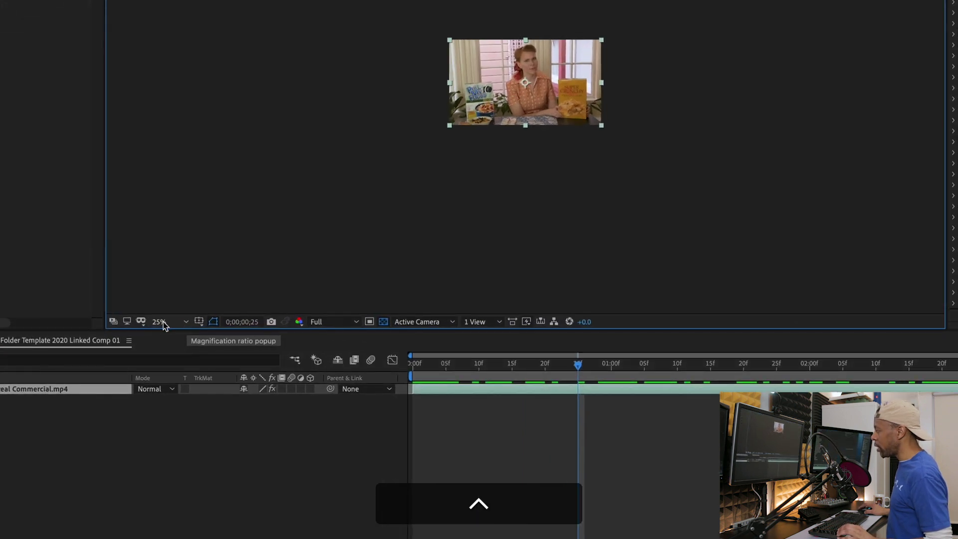
pyautogui.click(188, 321)
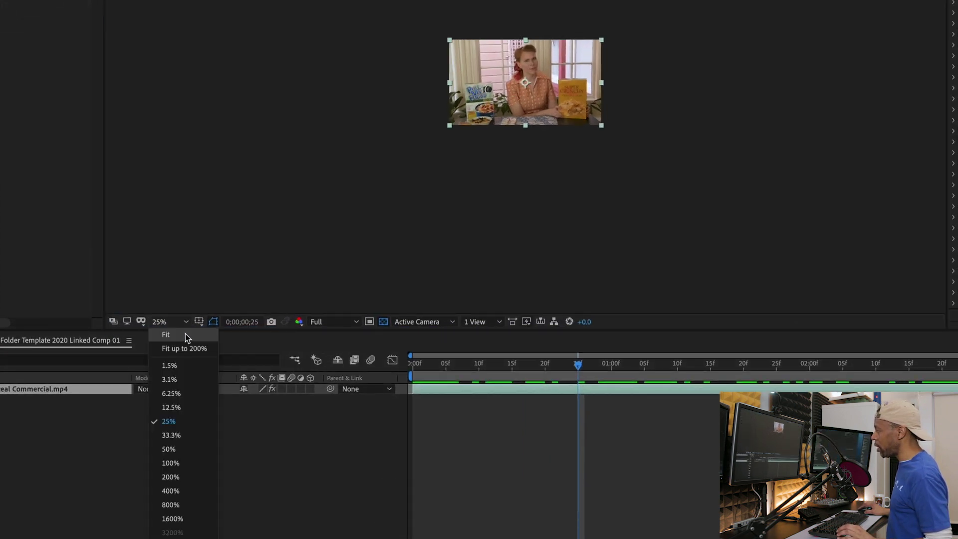
pyautogui.click(185, 333)
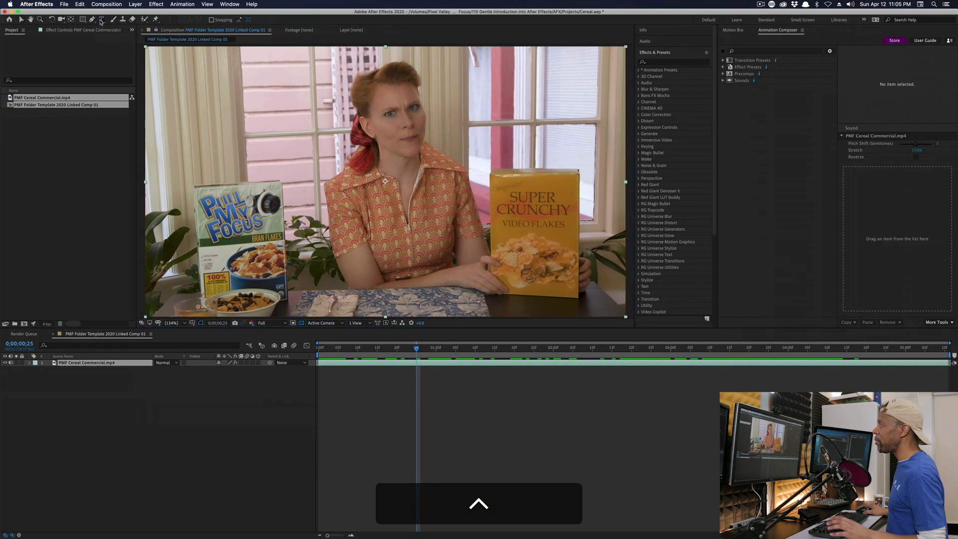
# Step: Add a text layer reading "Cereal Is Great" over the lower middle of the commercial frame, with the composition view fitted
pyautogui.click(100, 19)
pyautogui.click(308, 269)
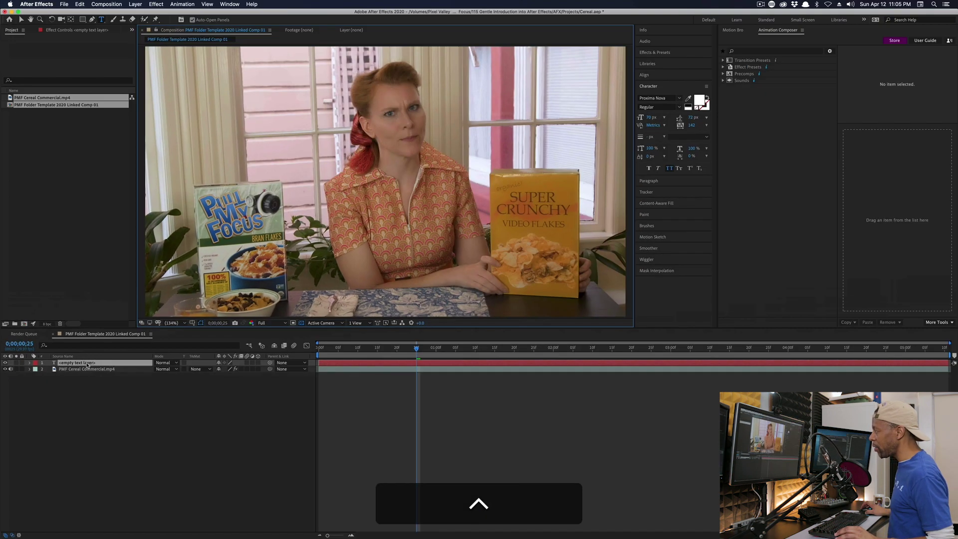
pyautogui.scroll(-5, 513, 187)
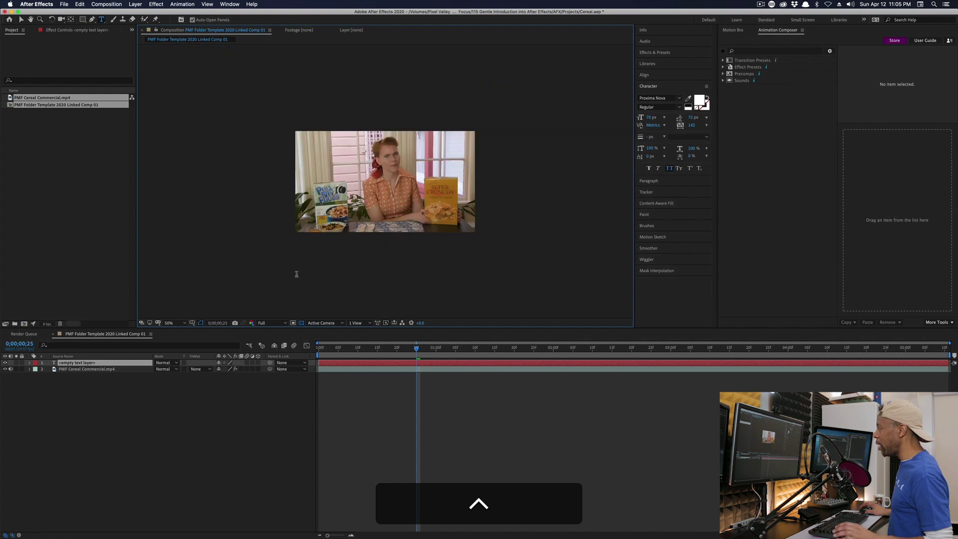
pyautogui.scroll(-2, 384, 214)
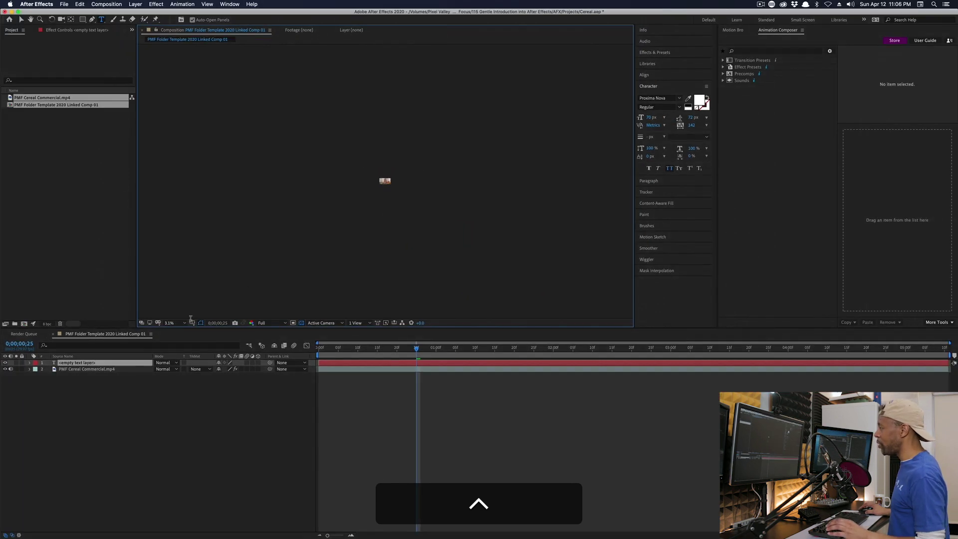
pyautogui.click(182, 324)
pyautogui.click(186, 334)
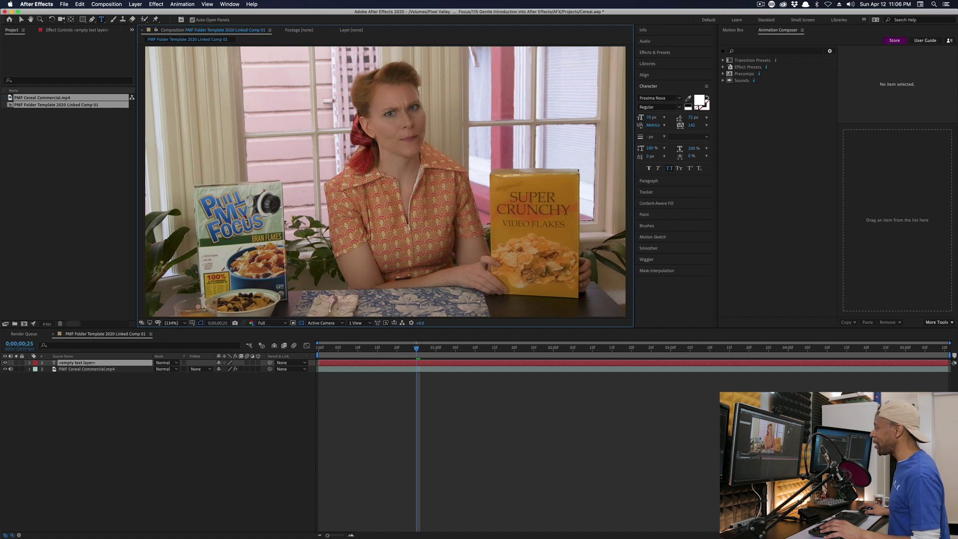
pyautogui.write('Cereal')
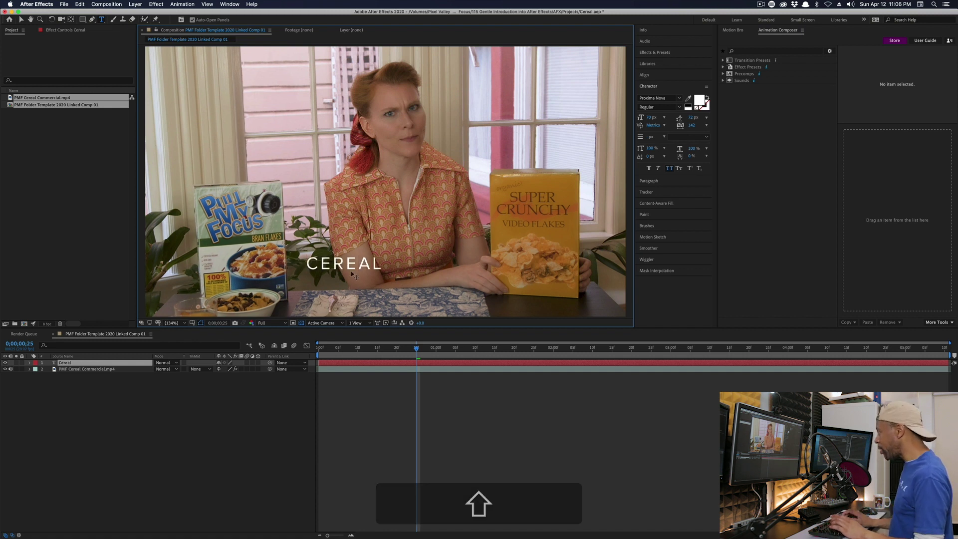
pyautogui.write(' Is Grea')
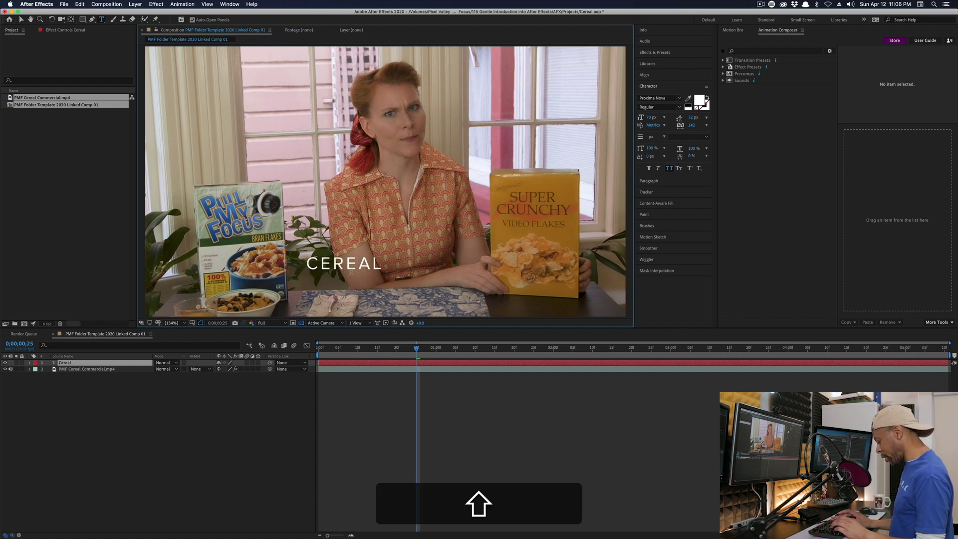
pyautogui.write('t')
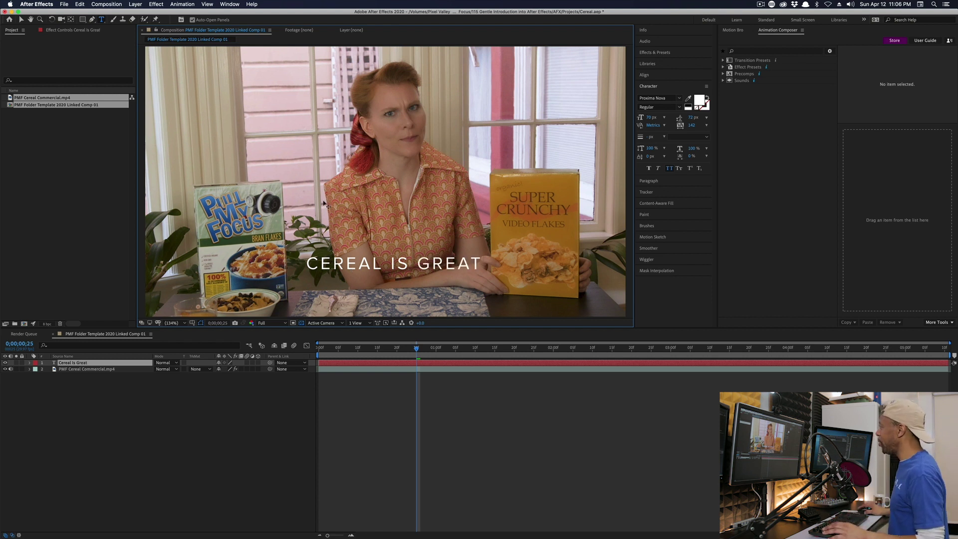
# Step: Change the font of the entire "Cereal Is Great" title to Roboto Black
pyautogui.moveTo(306, 265); pyautogui.dragTo(486, 266)
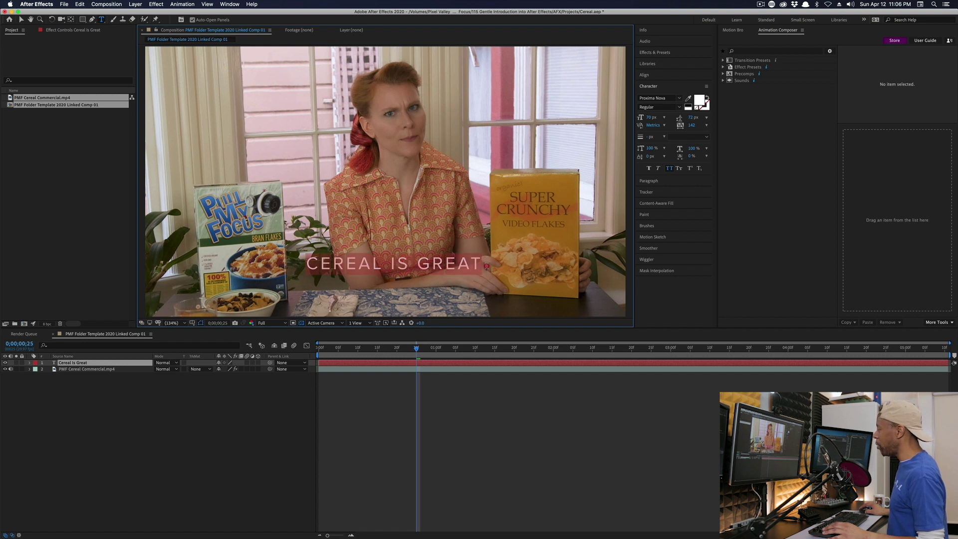
pyautogui.click(350, 264)
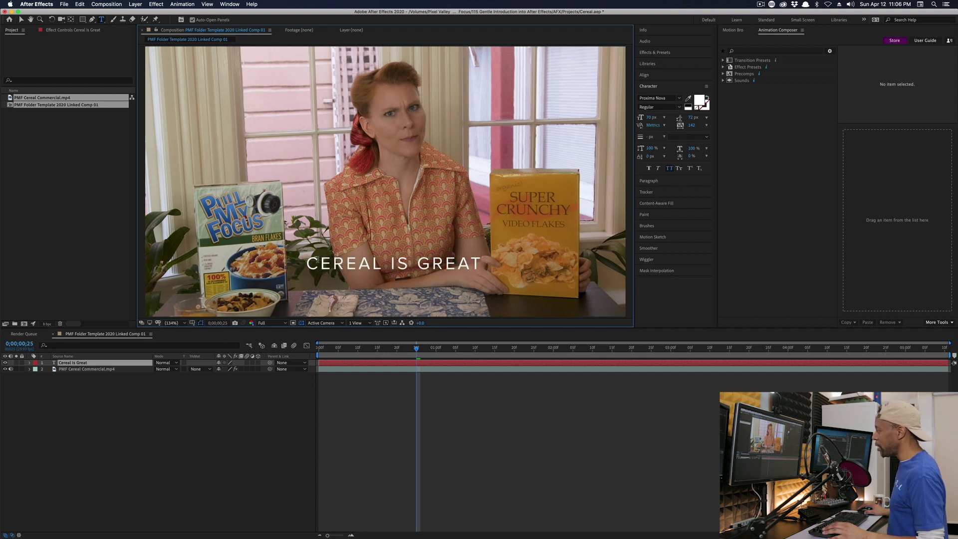
pyautogui.moveTo(305, 264); pyautogui.dragTo(488, 266)
pyautogui.click(679, 98)
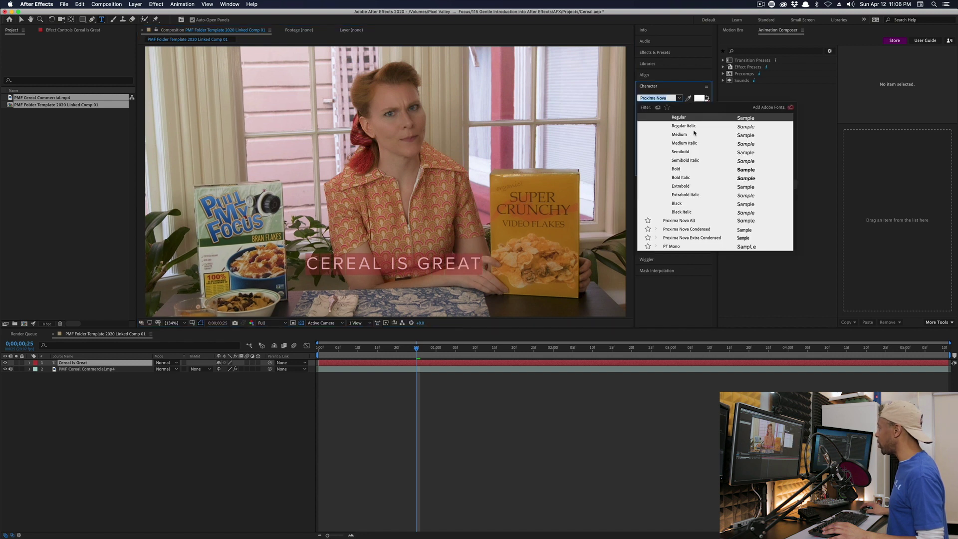
pyautogui.scroll(-2, 709, 175)
pyautogui.scroll(-7, 701, 172)
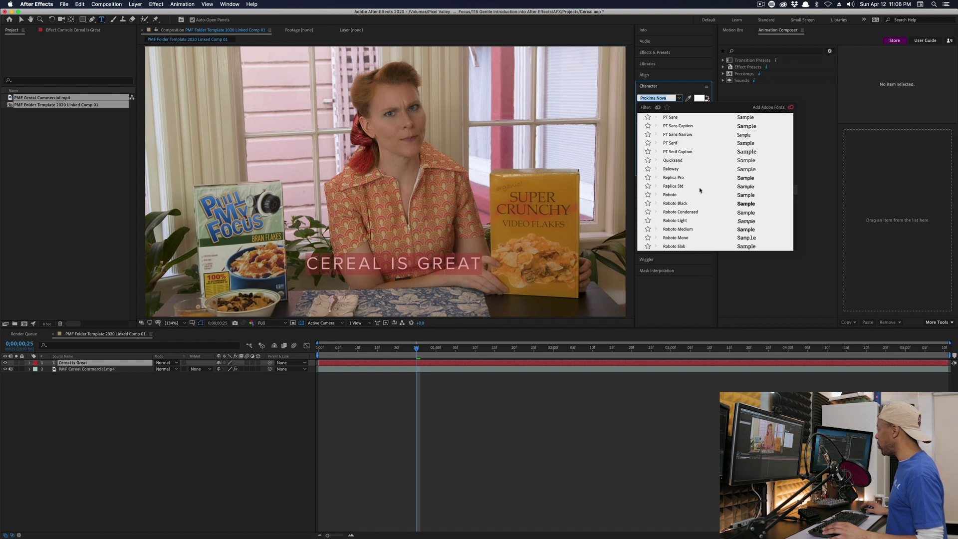
pyautogui.click(681, 204)
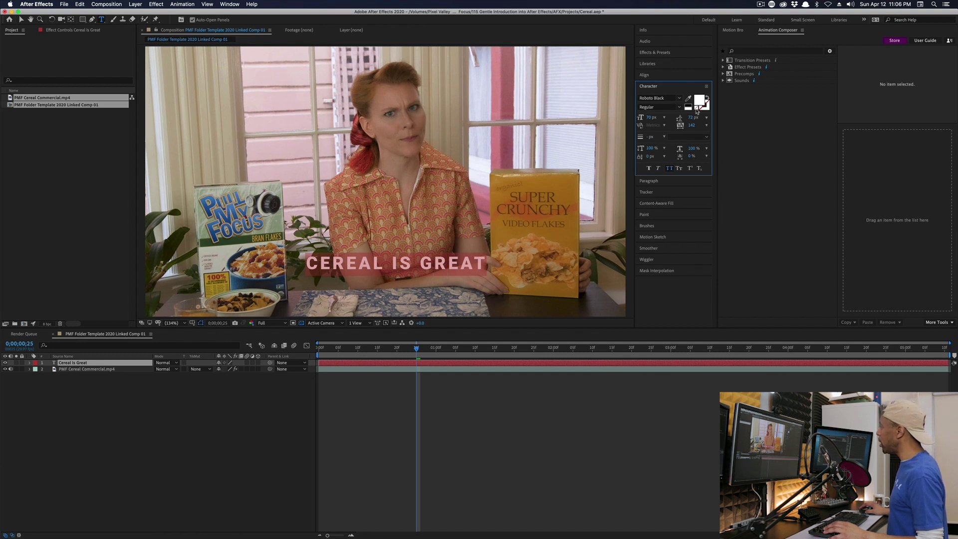
pyautogui.click(228, 4)
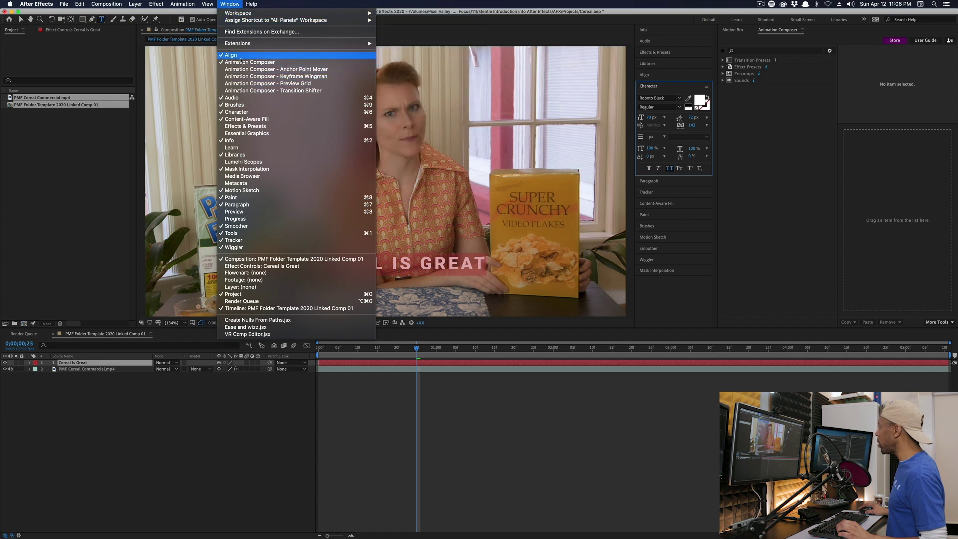
pyautogui.click(225, 113)
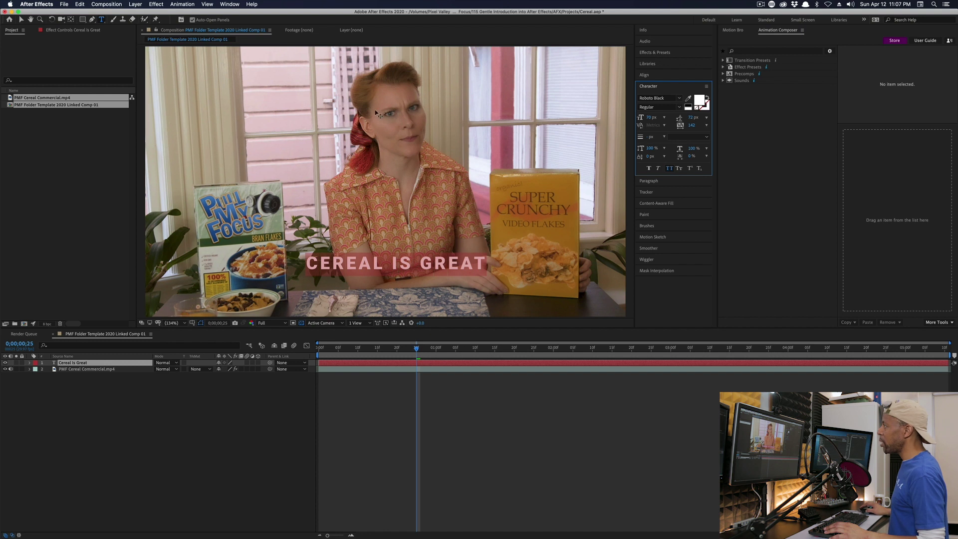
pyautogui.click(649, 88)
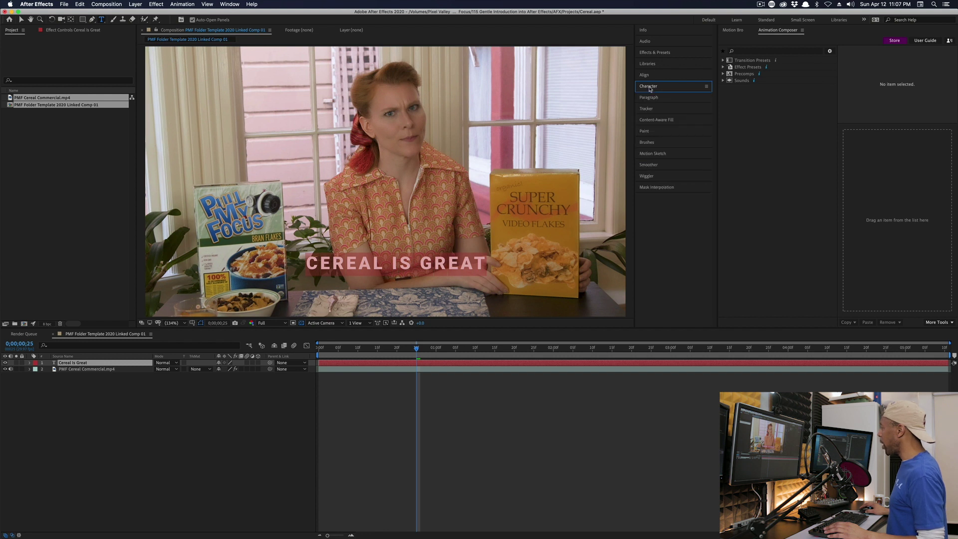
pyautogui.click(649, 87)
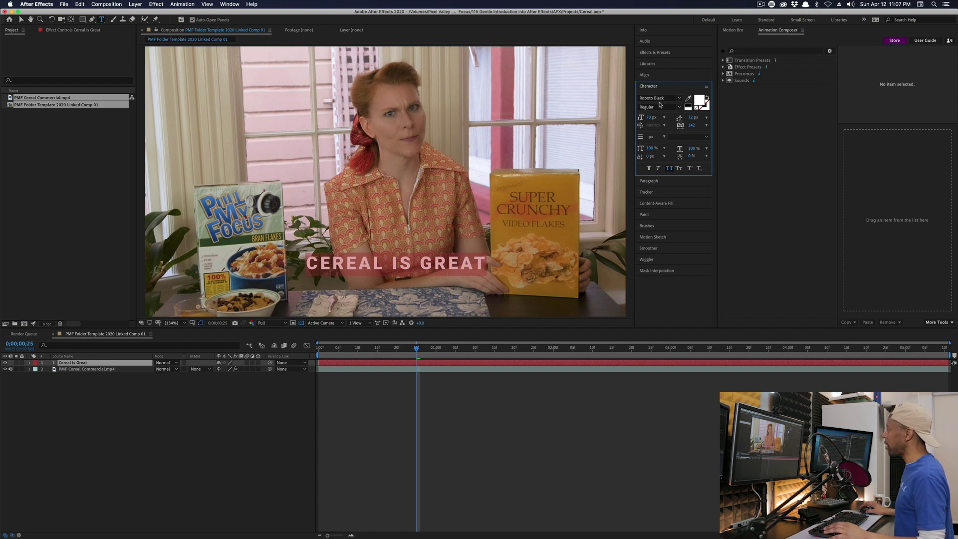
# Step: Turn off All Caps for the "Cereal Is Great" title, leaving its font set to Roboto Black
pyautogui.click(679, 99)
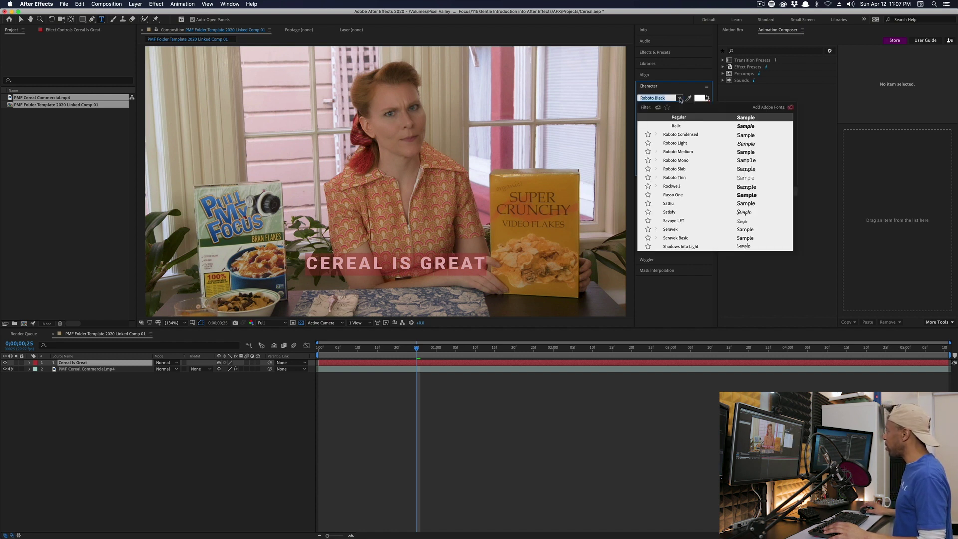
pyautogui.click(680, 99)
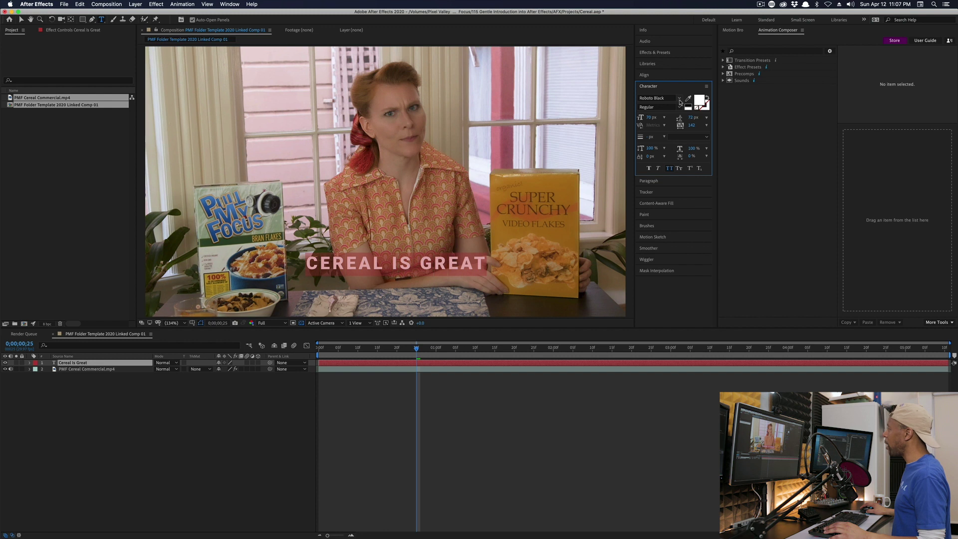
pyautogui.click(670, 170)
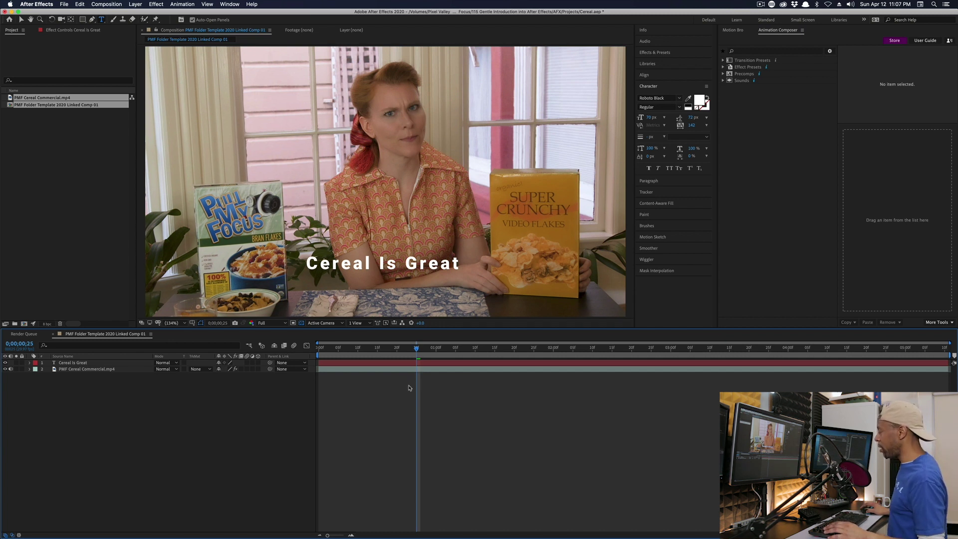
# Step: Switch to Premiere Pro and park the sequence playhead at 00;00;11;06, within the linked composition
pyautogui.press('super+Tab')
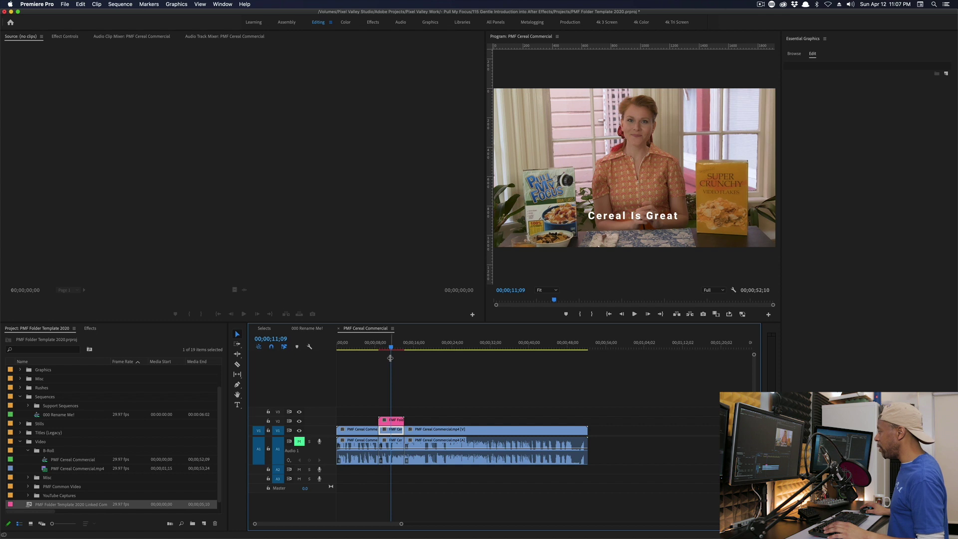
pyautogui.moveTo(391, 348)
pyautogui.mouseDown()
pyautogui.moveTo(382, 349)
pyautogui.moveTo(400, 350)
pyautogui.moveTo(390, 351)
pyautogui.mouseUp()
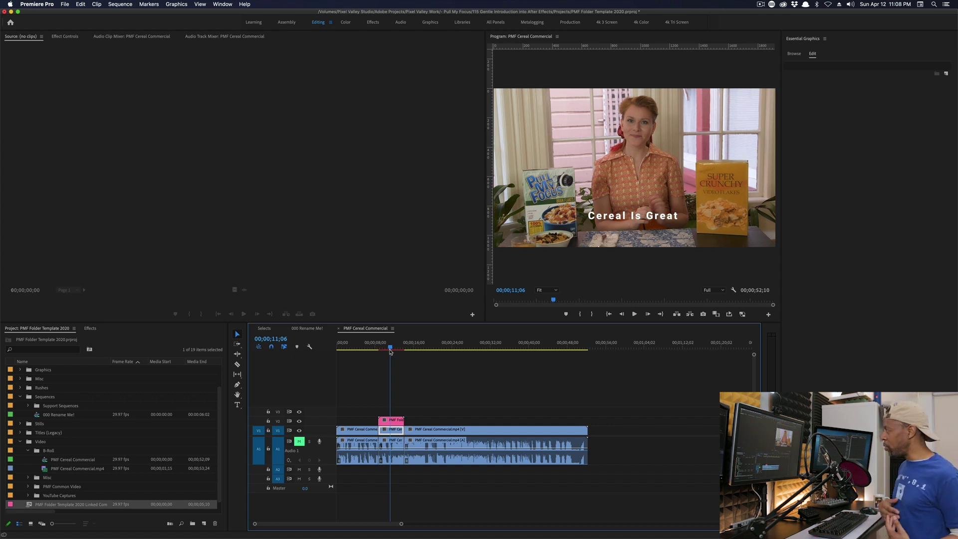
pyautogui.press('cmd+s')
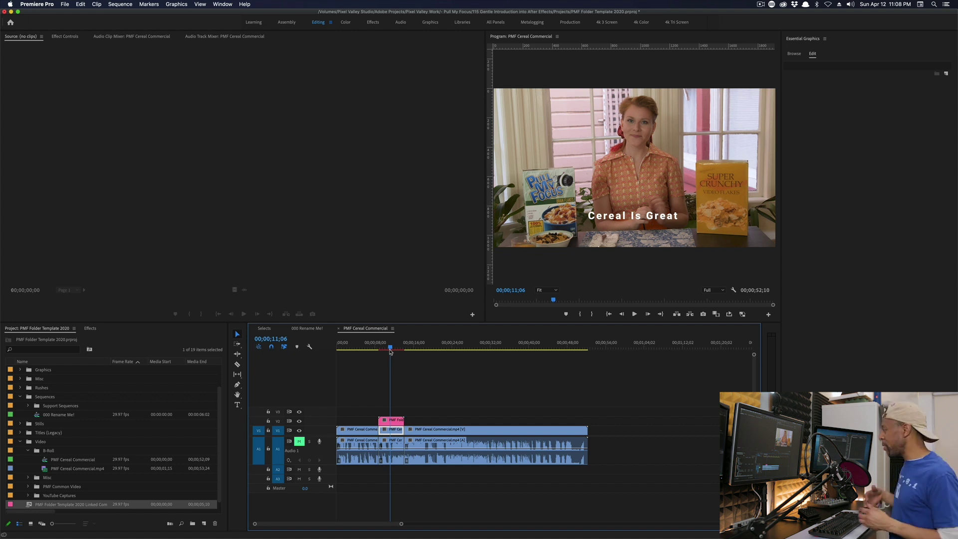
# Step: Zoom the sequence timeline in on the linked composition clip and widen the Program monitor for a larger preview
pyautogui.click(400, 419)
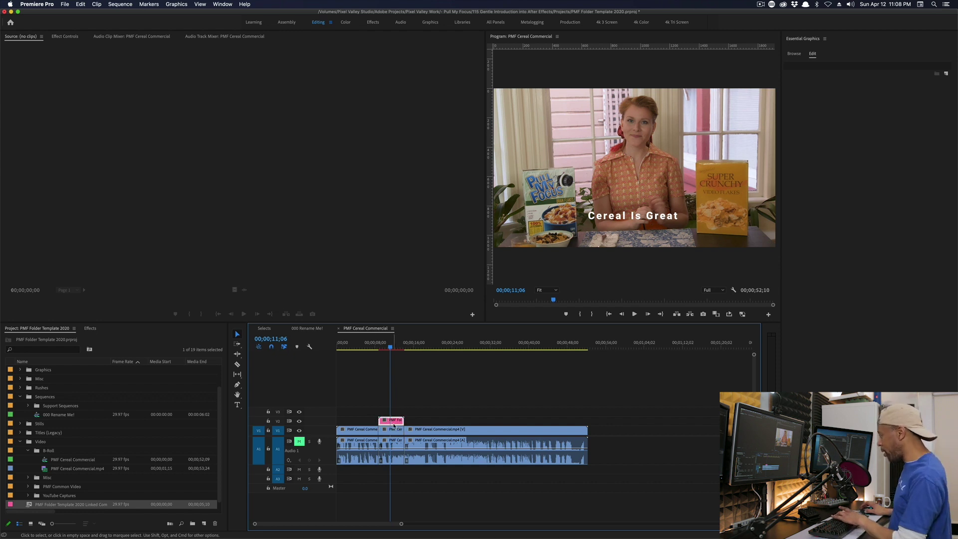
pyautogui.press('=')
pyautogui.press('=')
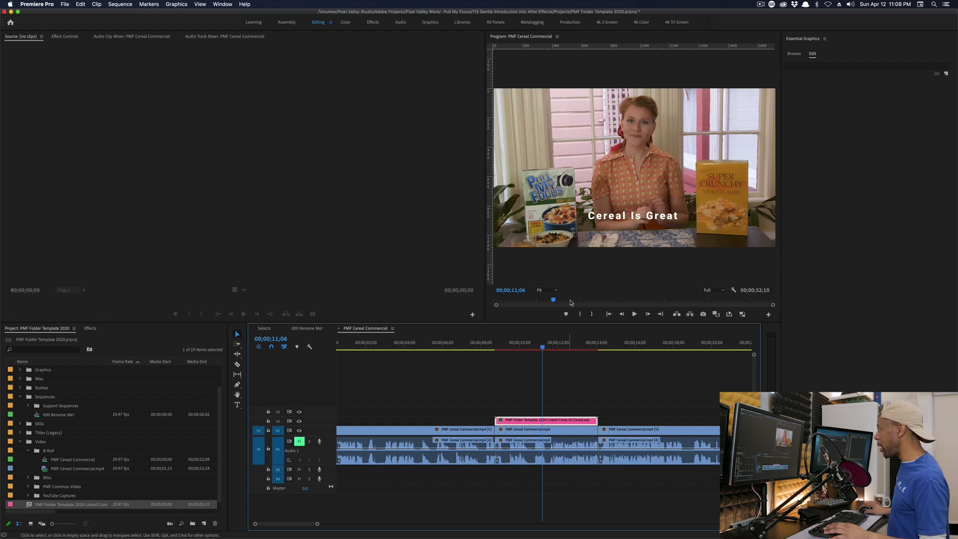
pyautogui.moveTo(485, 231); pyautogui.dragTo(334, 232)
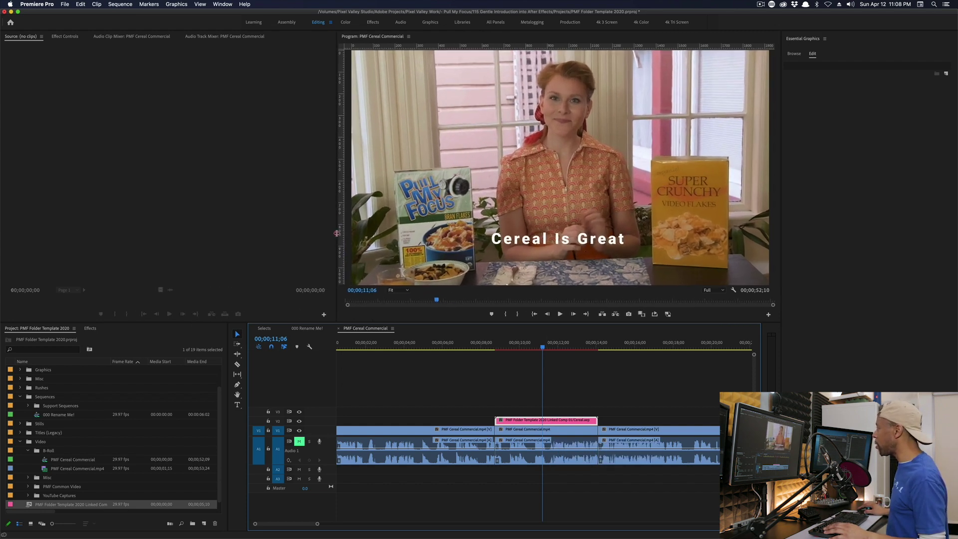
# Step: Switch to After Effects and replace the word "Great" in the title with "Awesome"
pyautogui.press('super+Tab')
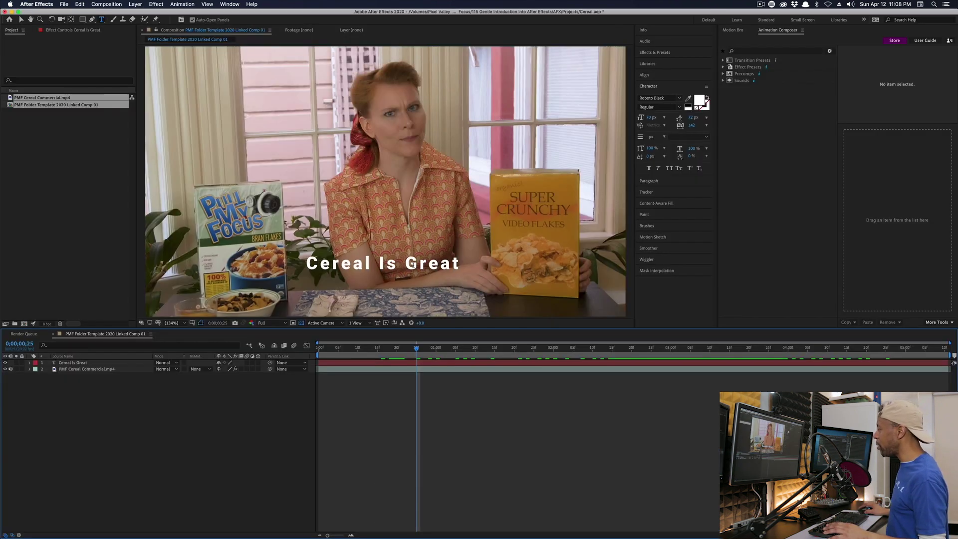
pyautogui.moveTo(407, 264); pyautogui.dragTo(460, 265)
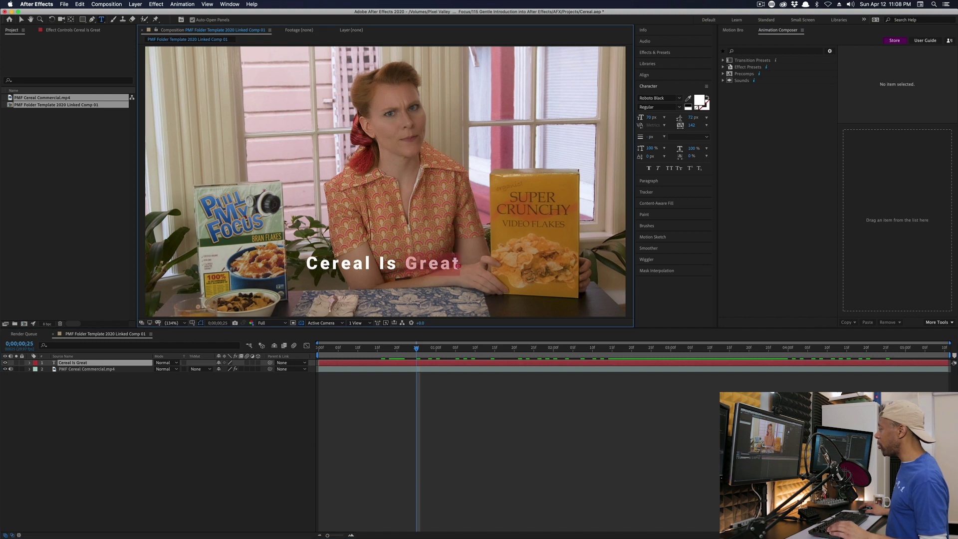
pyautogui.write('Awesome')
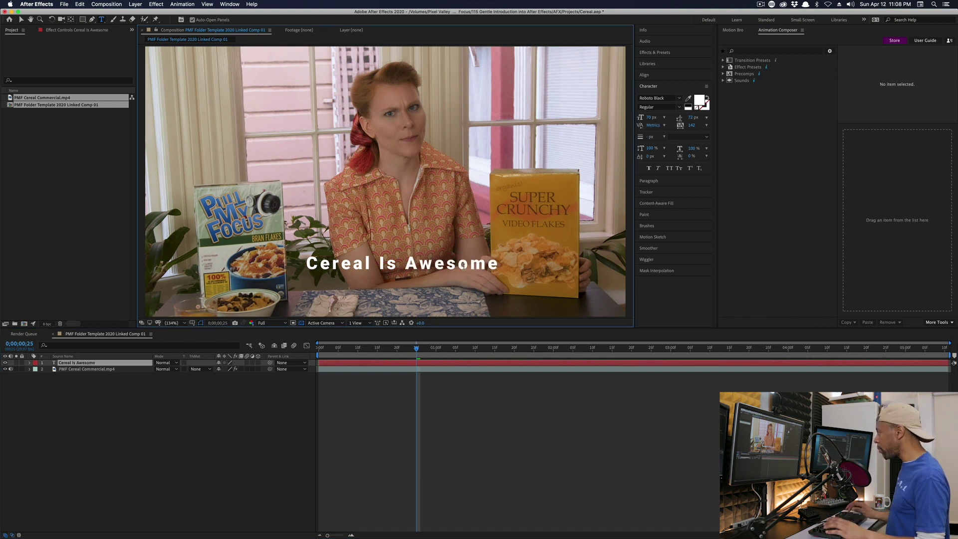
pyautogui.click(474, 396)
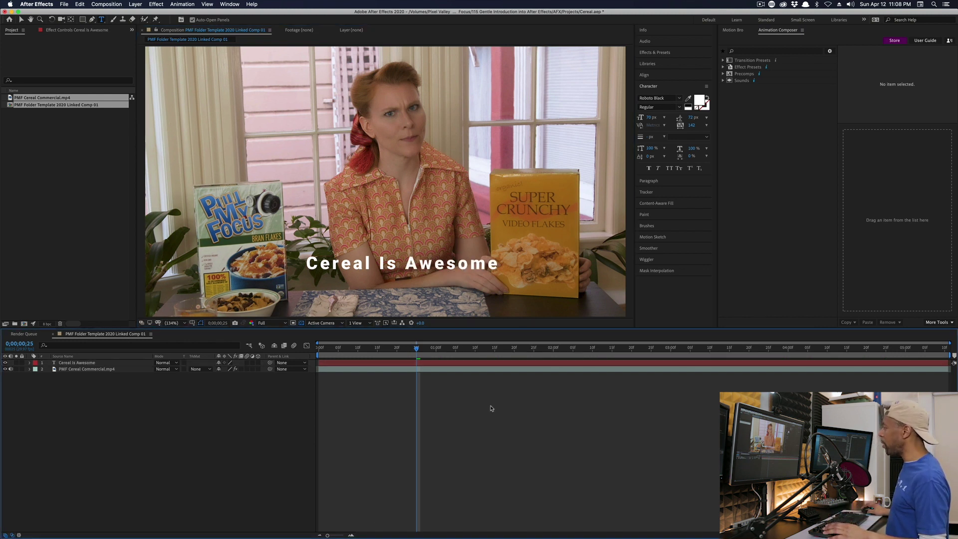
# Step: Switch to Premiere Pro and scrub over the linked composition clip to check the revised title
pyautogui.press('super+Tab')
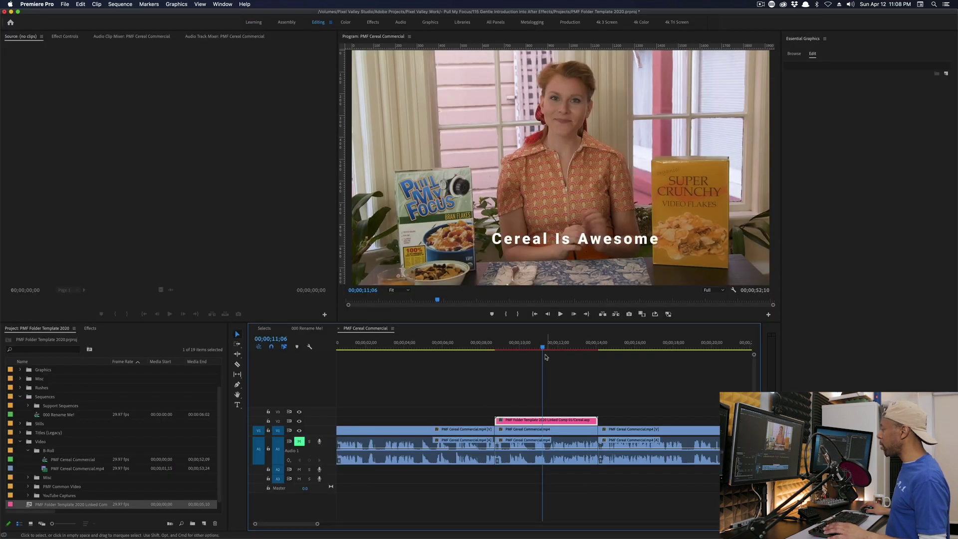
pyautogui.click(559, 348)
pyautogui.moveTo(560, 352); pyautogui.dragTo(558, 410)
# Step: Switch to After Effects and expand the Text and Transform properties of the "Cereal Is Awesome" layer
pyautogui.press('super+Tab')
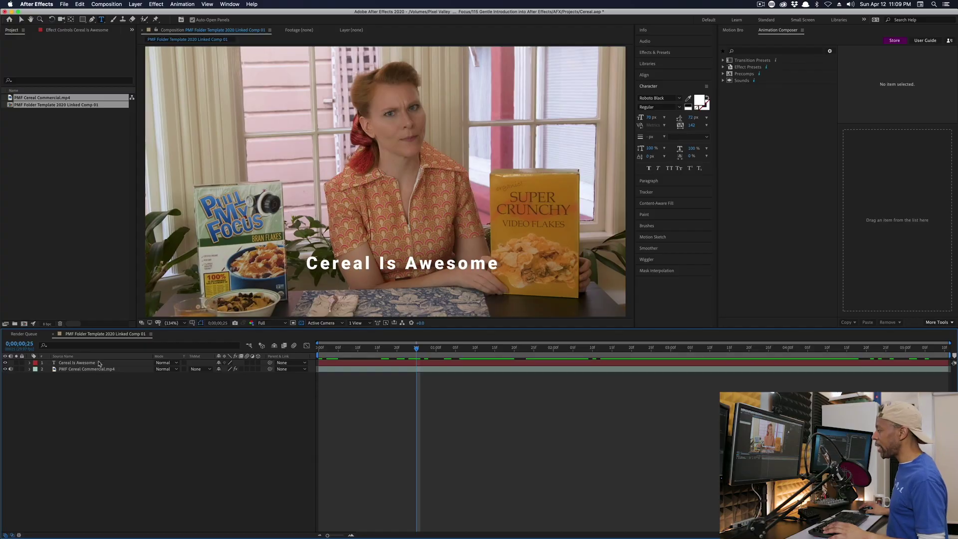
pyautogui.click(100, 363)
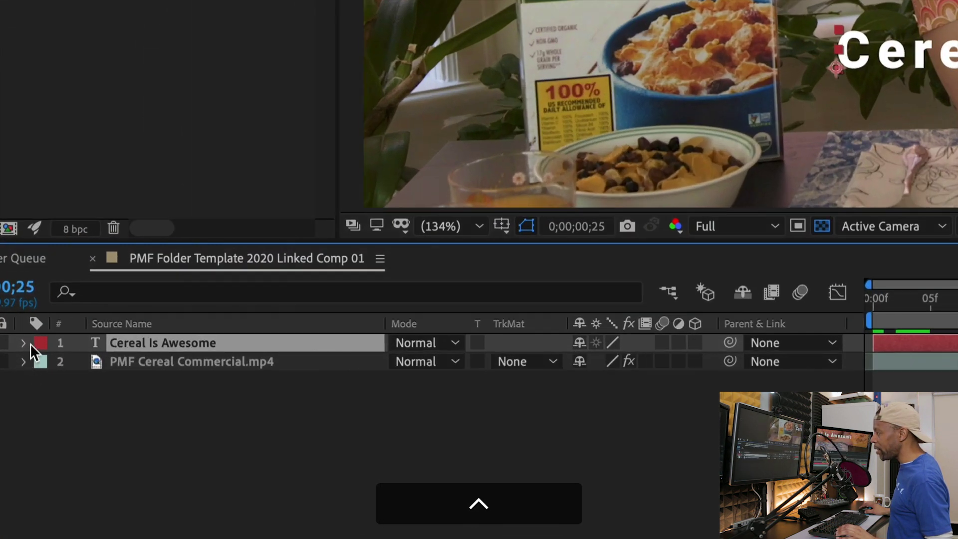
pyautogui.click(23, 343)
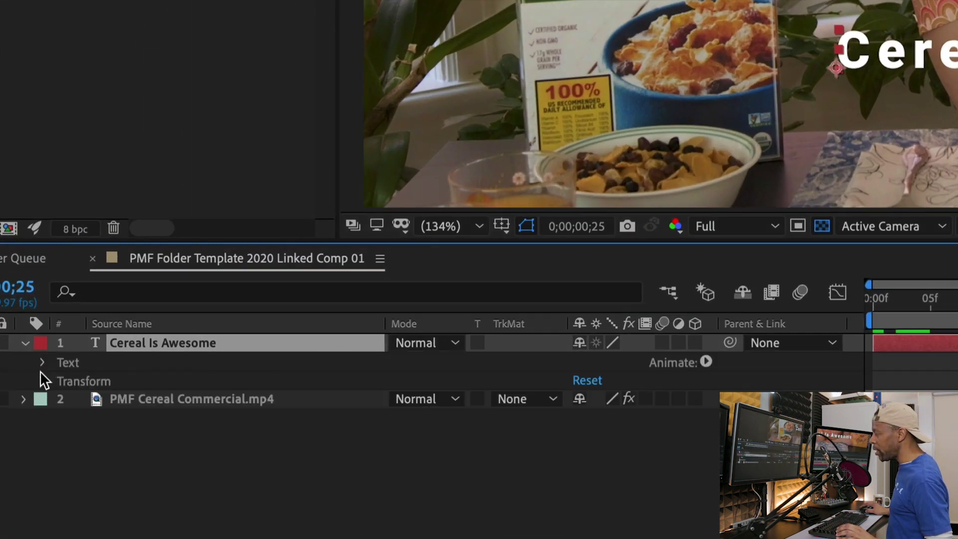
pyautogui.click(42, 363)
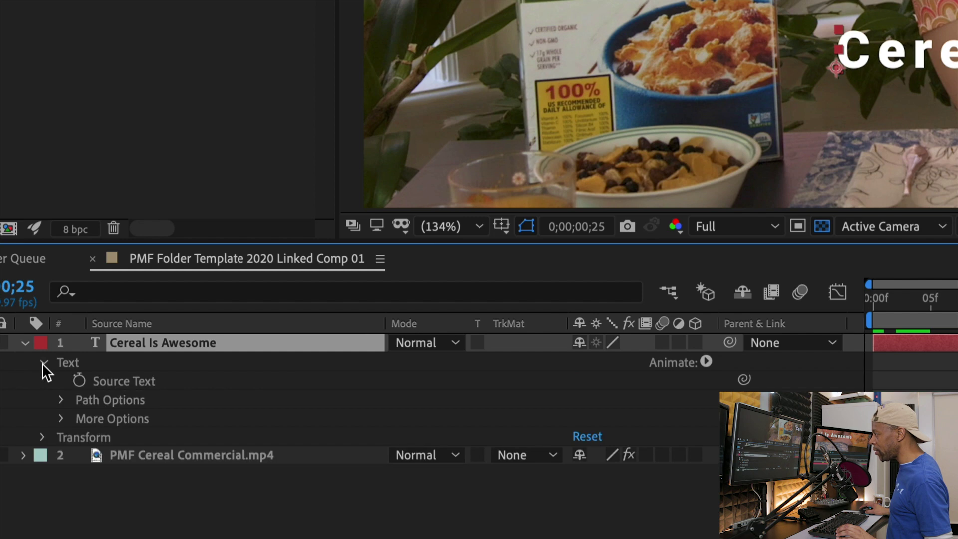
pyautogui.click(42, 437)
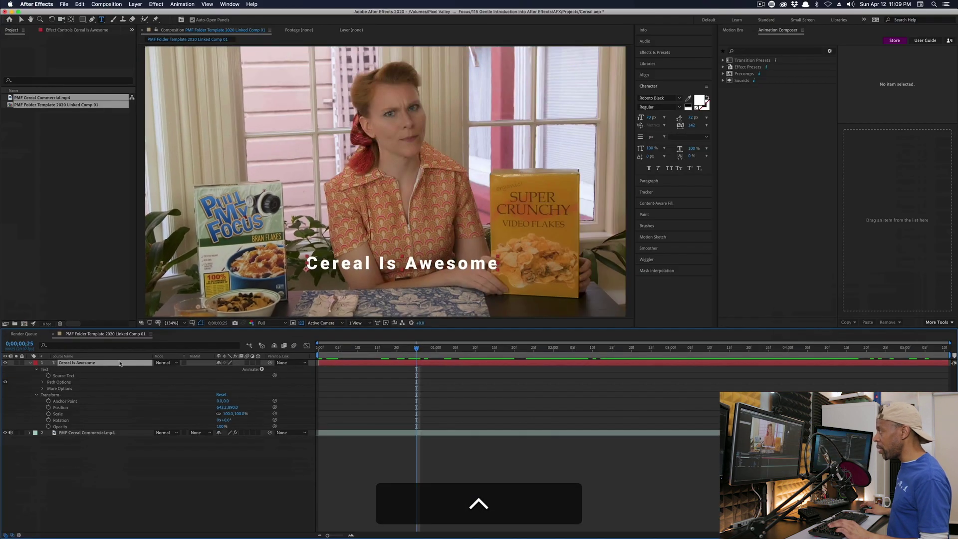
# Step: Expand the Animation Presets in Effects & Presets down to the Animate In group of the Text presets
pyautogui.click(655, 53)
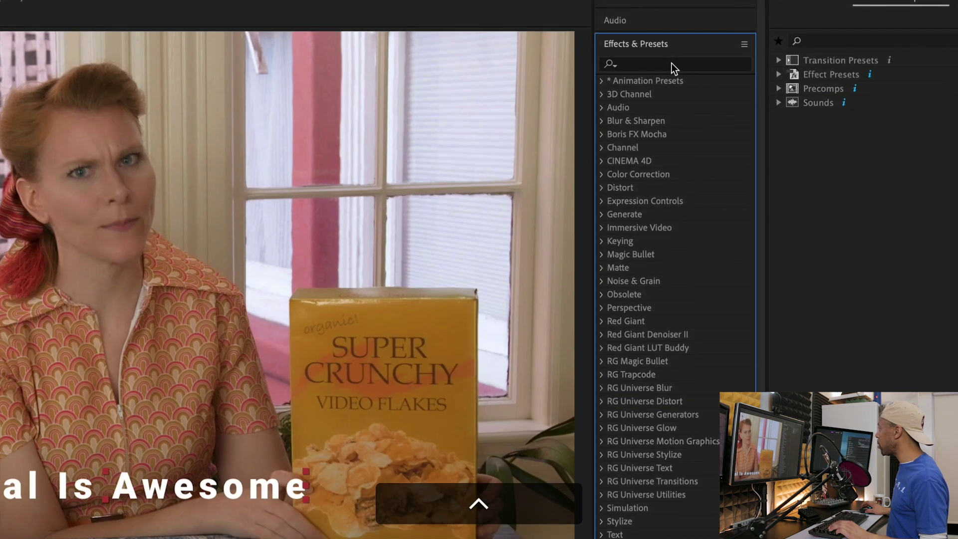
pyautogui.click(602, 82)
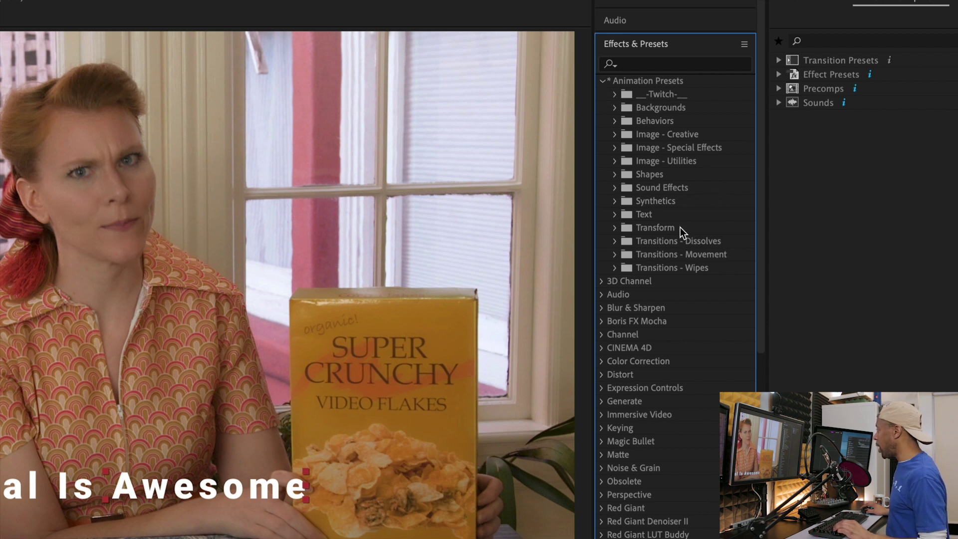
pyautogui.click(615, 215)
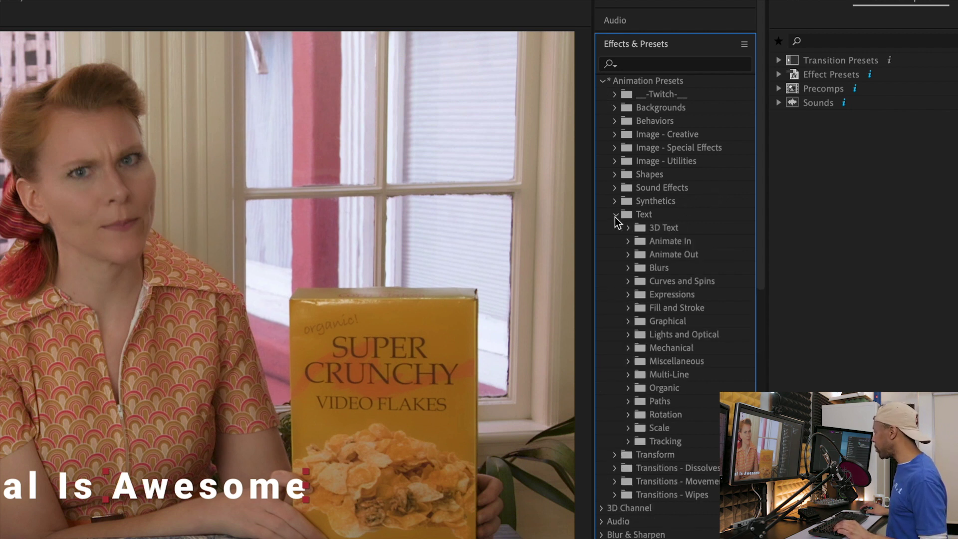
pyautogui.click(627, 243)
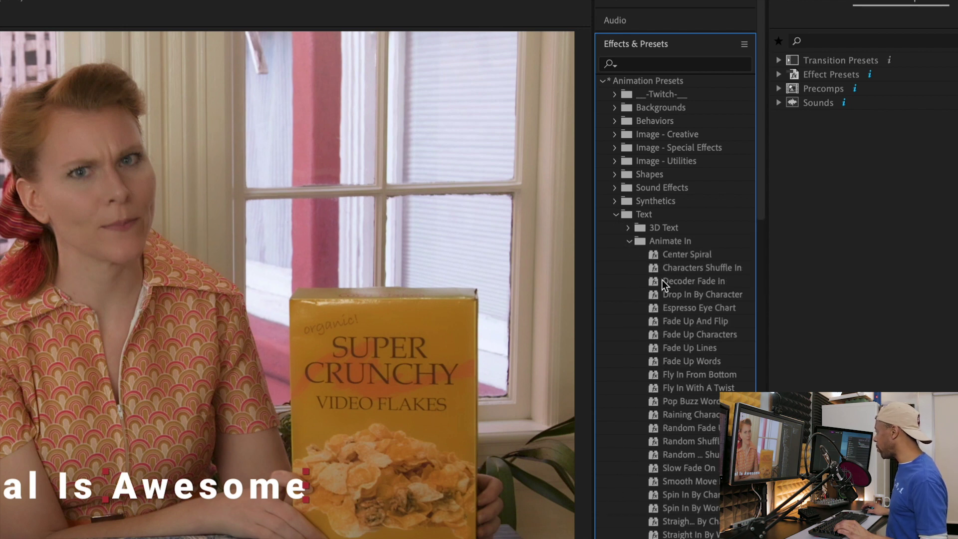
# Step: Apply the Typewriter text preset to the "Cereal Is Awesome" layer with the playhead at 0;00;00;25
pyautogui.scroll(-3, 679, 280)
pyautogui.scroll(-6, 680, 277)
pyautogui.scroll(2, 675, 427)
pyautogui.scroll(-5, 681, 422)
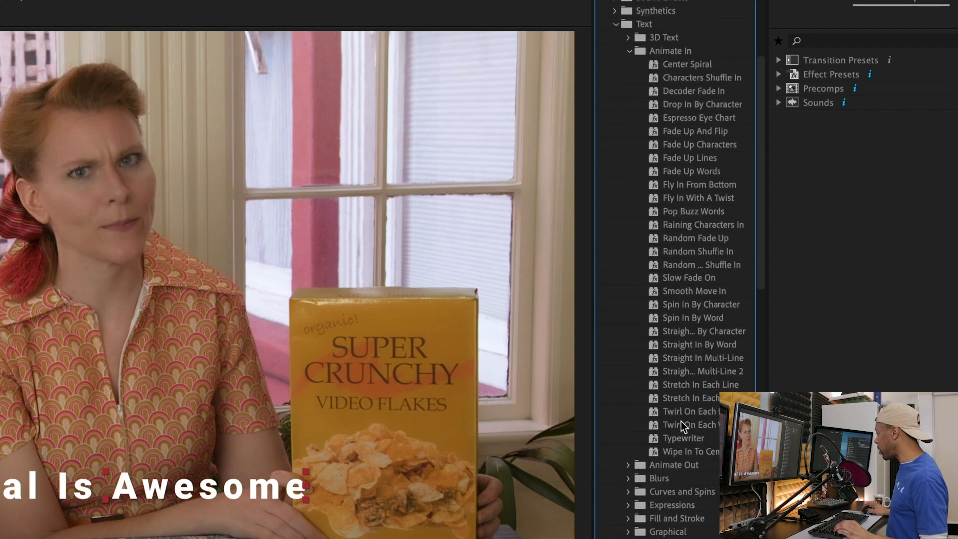
pyautogui.scroll(3, 681, 422)
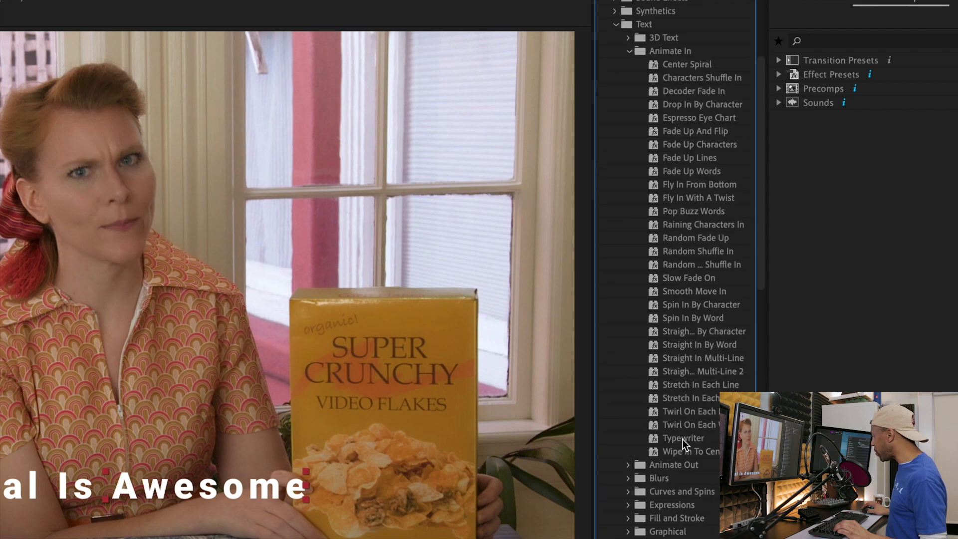
pyautogui.click(682, 438)
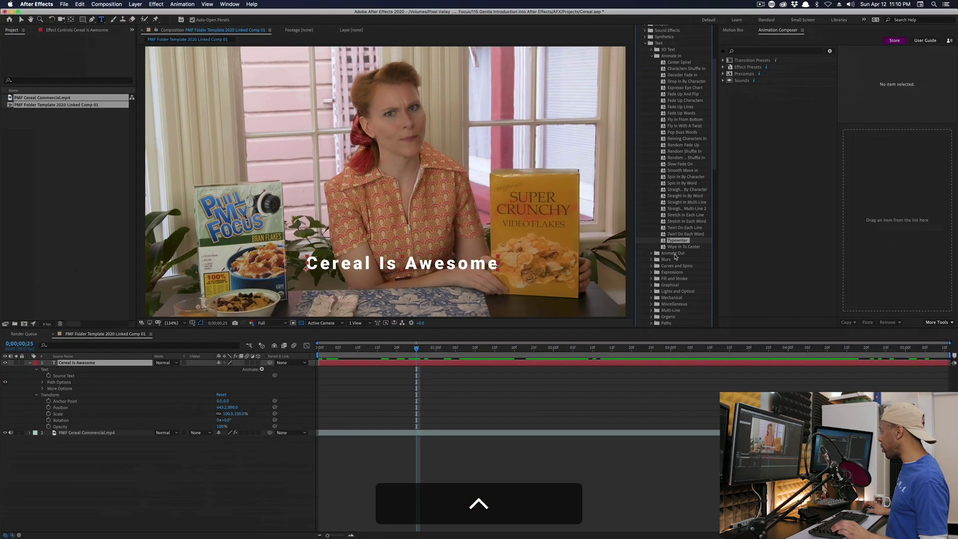
pyautogui.moveTo(669, 241); pyautogui.dragTo(116, 366)
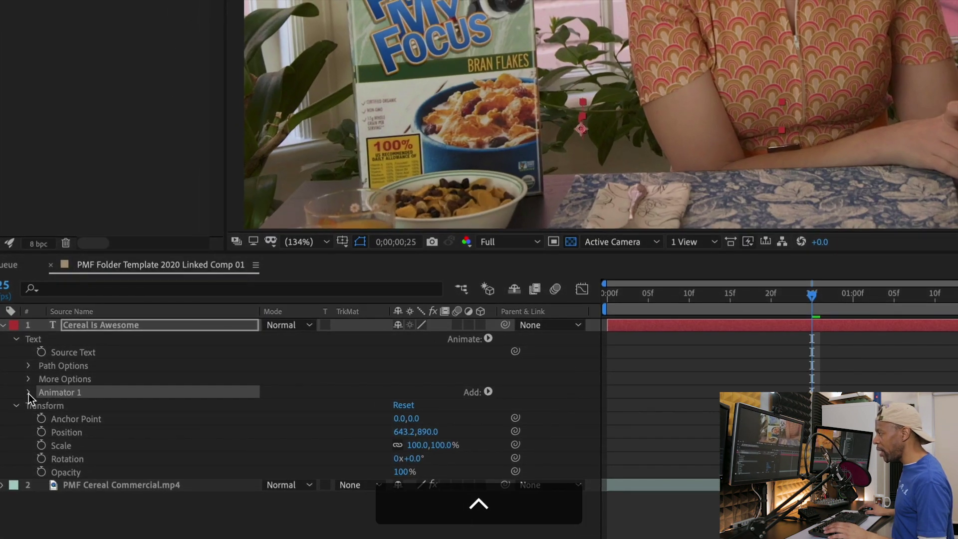
# Step: Expand Animator 1 and its Range Selector 1, and scrub the composition to 0;00;03;15 to preview the typing animation
pyautogui.click(29, 394)
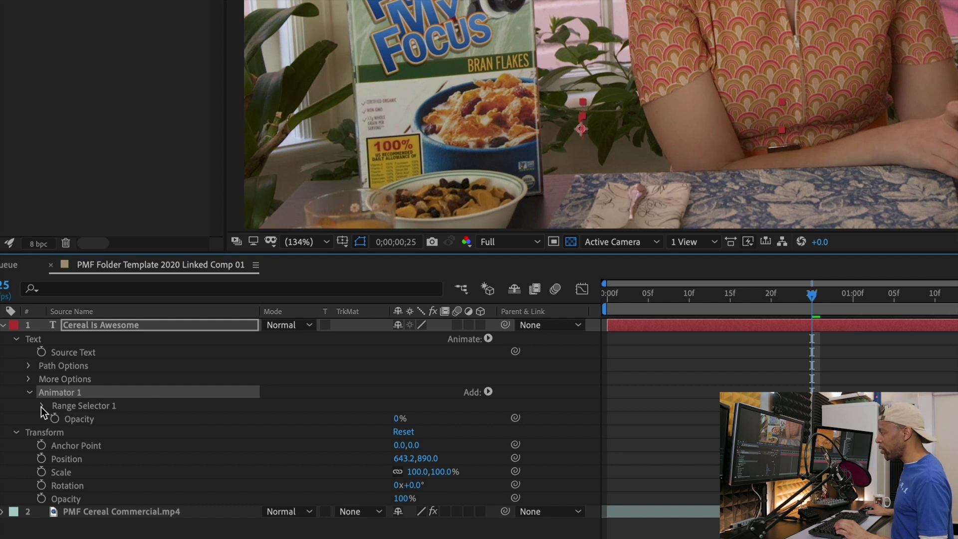
pyautogui.click(41, 406)
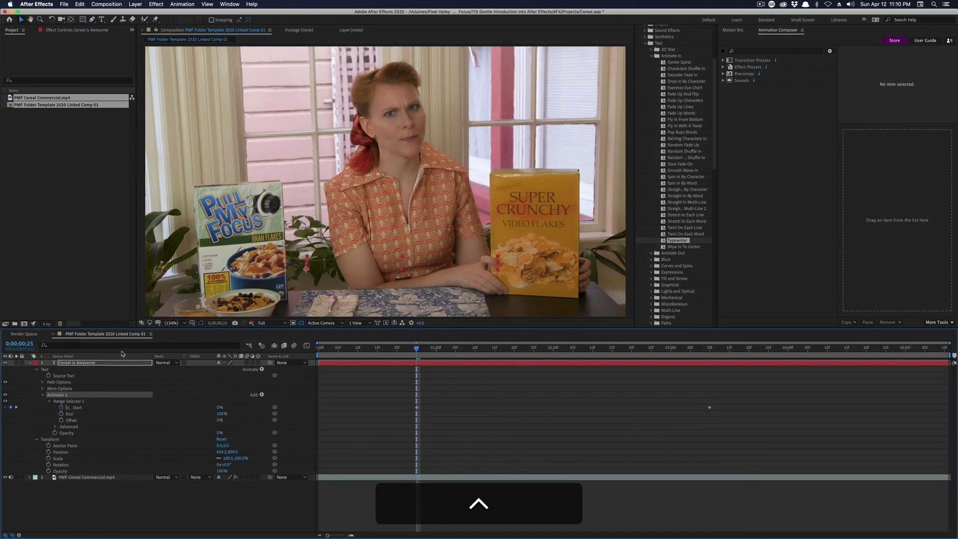
pyautogui.moveTo(416, 348); pyautogui.dragTo(729, 347)
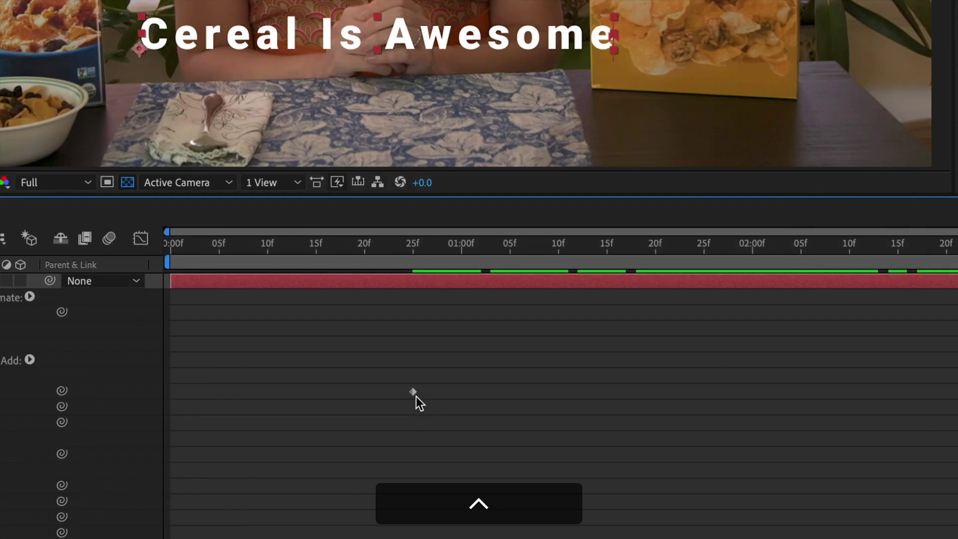
pyautogui.moveTo(414, 394)
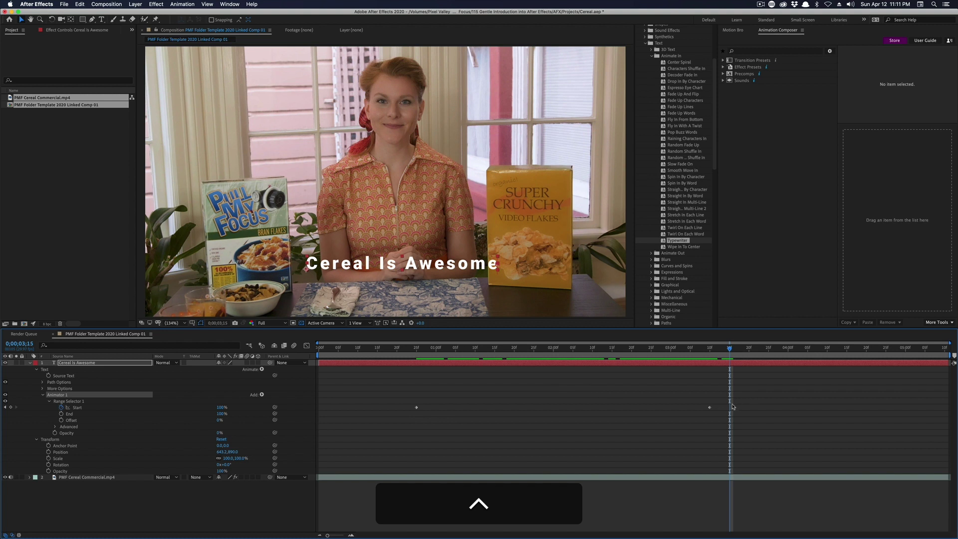
# Step: Speed up the typing by moving the title's last Range Selector Start keyframe to about 0;00;01;06, and preview the animation
pyautogui.moveTo(710, 407); pyautogui.dragTo(572, 407)
pyautogui.moveTo(467, 418); pyautogui.dragTo(455, 419)
pyautogui.press('space')
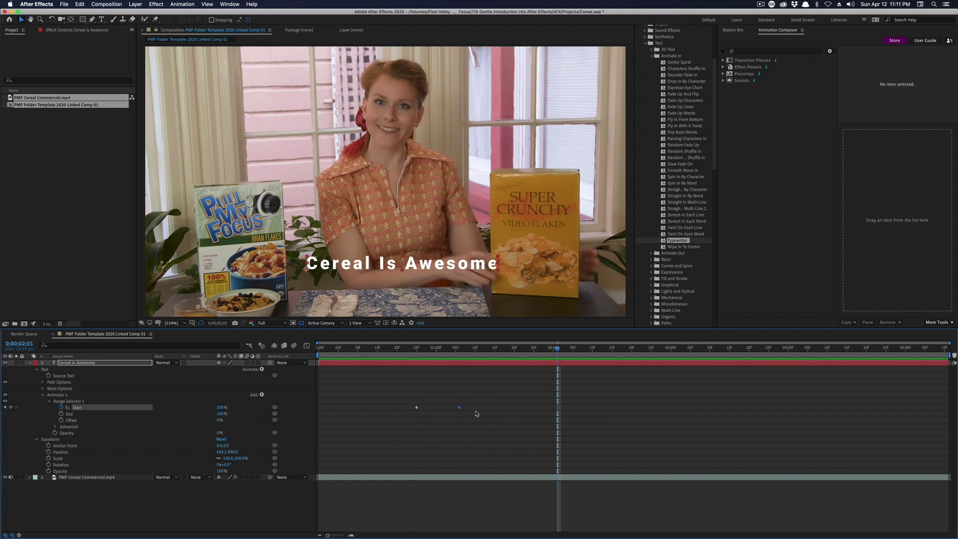
# Step: Try slower typing by moving the last Start keyframe to 0;00;03;27, then return it to about 0;00;01;06
pyautogui.moveTo(460, 410); pyautogui.dragTo(775, 408)
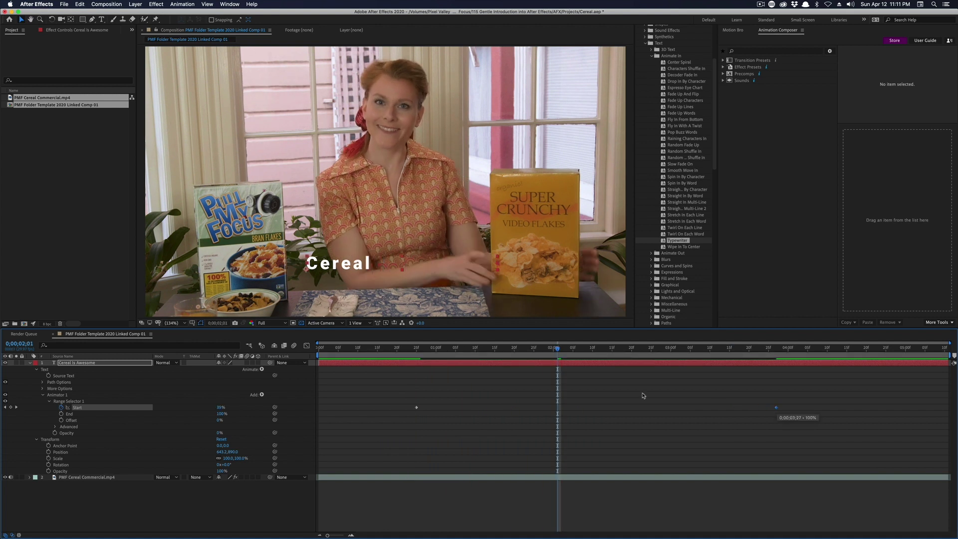
pyautogui.click(410, 354)
pyautogui.press('space')
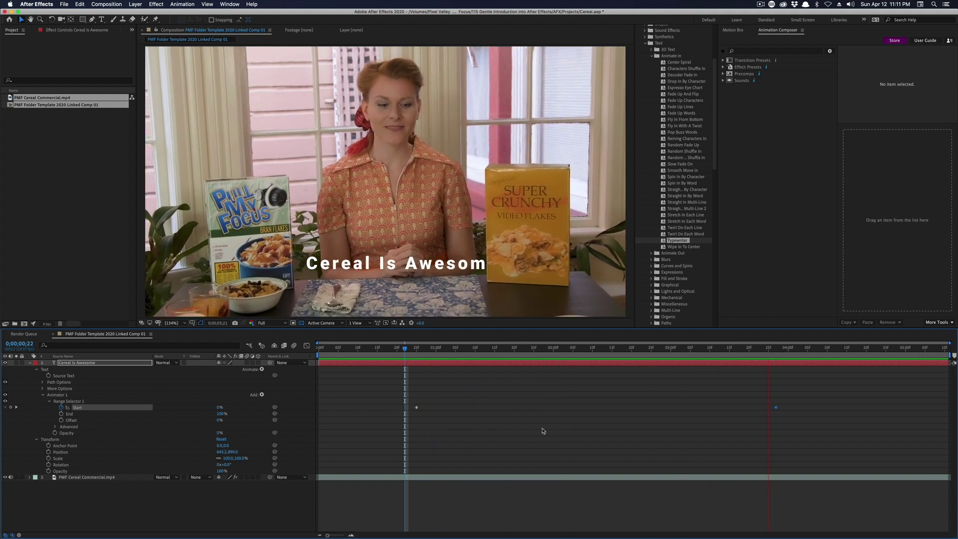
pyautogui.press('space')
pyautogui.moveTo(774, 408); pyautogui.dragTo(459, 422)
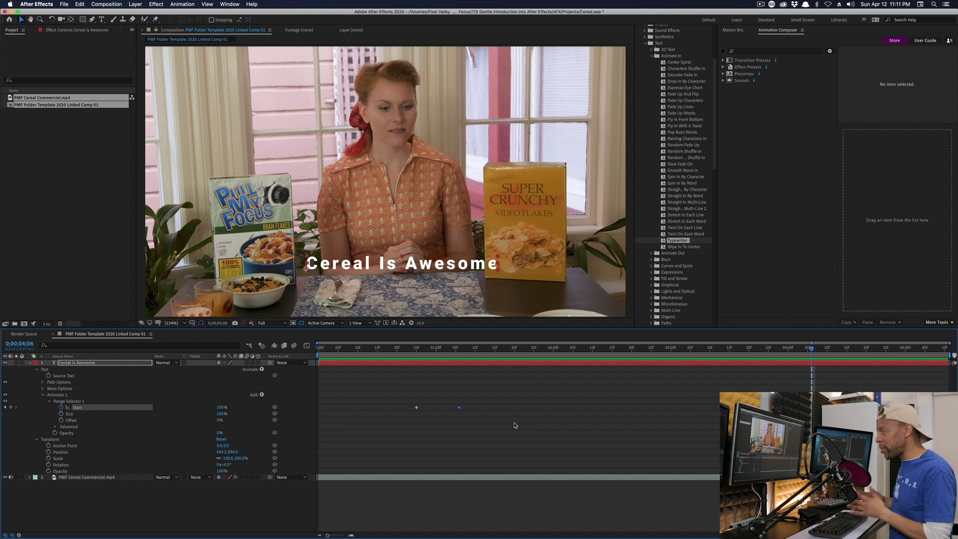
# Step: Shift both Start keyframes together so the typing begins at about 0;00;00;02, and play the composition from its start
pyautogui.moveTo(409, 397); pyautogui.dragTo(369, 409)
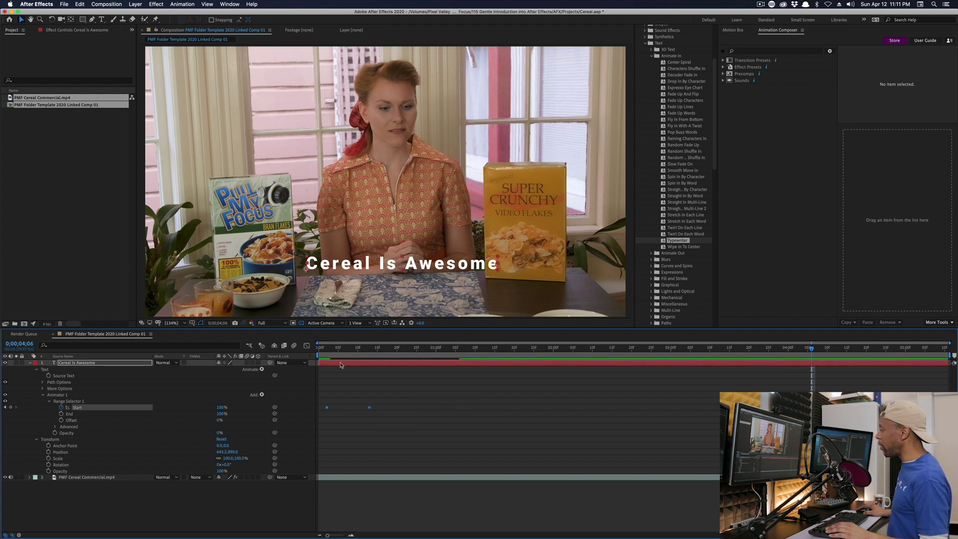
pyautogui.press('Home')
pyautogui.press('space')
# Step: Shift both Start keyframes together so the typing begins at about 0;00;02;01, and preview the animation from 0;00;00;02
pyautogui.moveTo(387, 402); pyautogui.dragTo(332, 410)
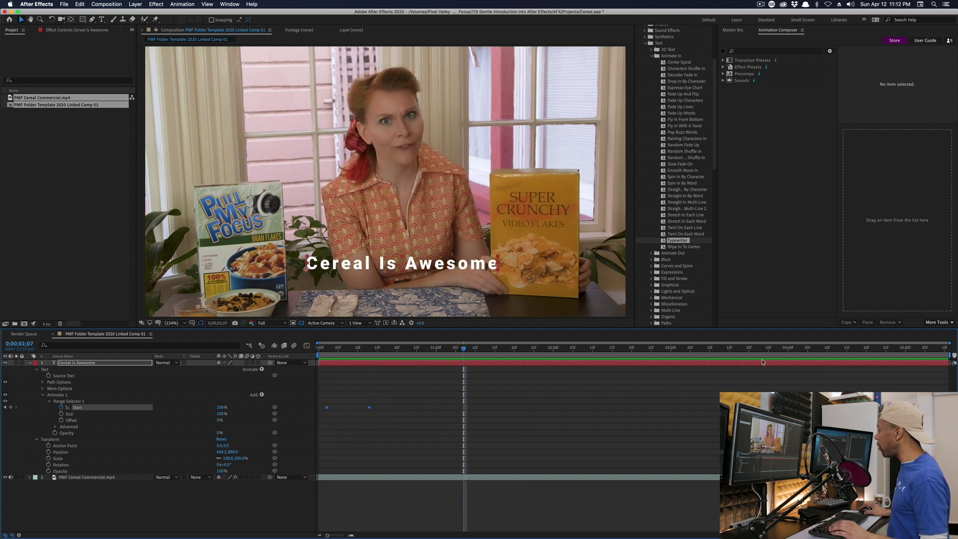
pyautogui.moveTo(372, 410); pyautogui.dragTo(602, 410)
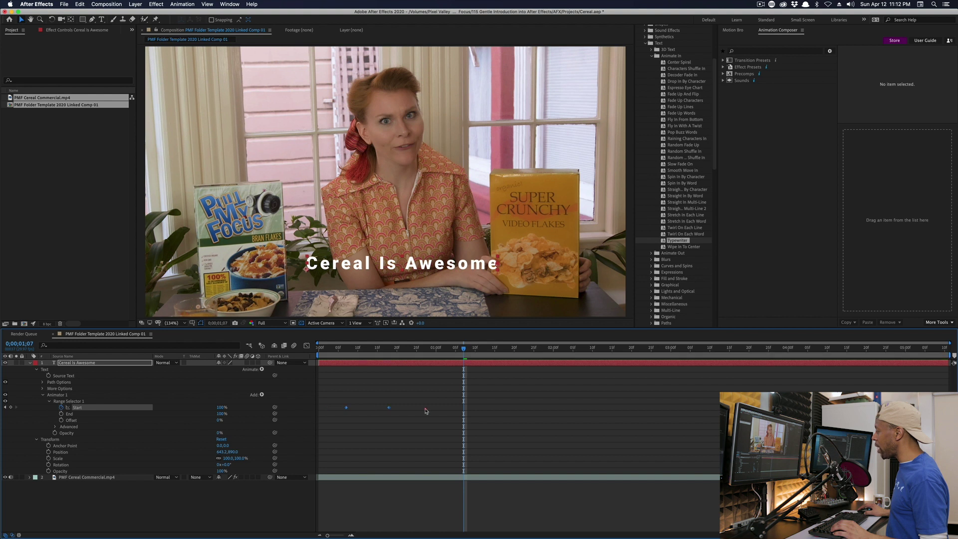
pyautogui.moveTo(337, 352); pyautogui.dragTo(327, 352)
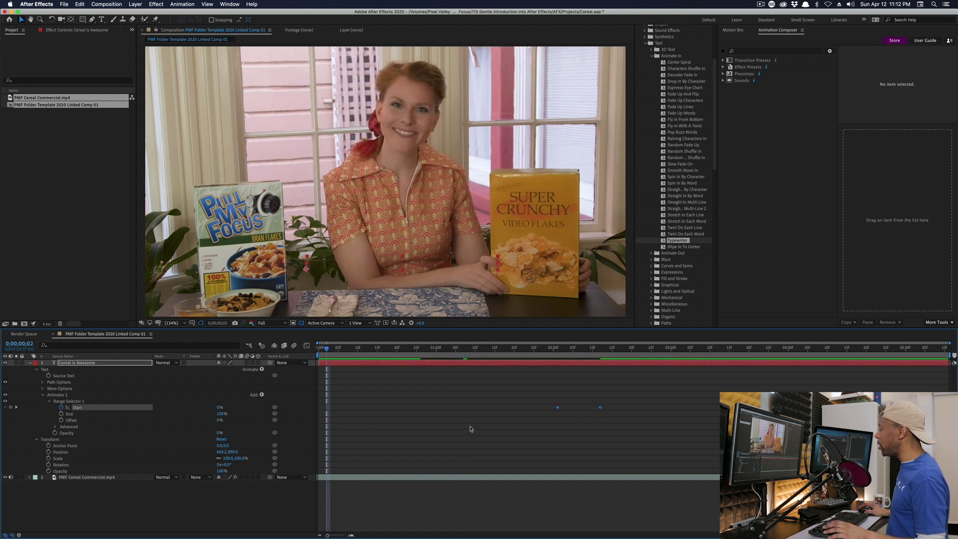
pyautogui.press('space')
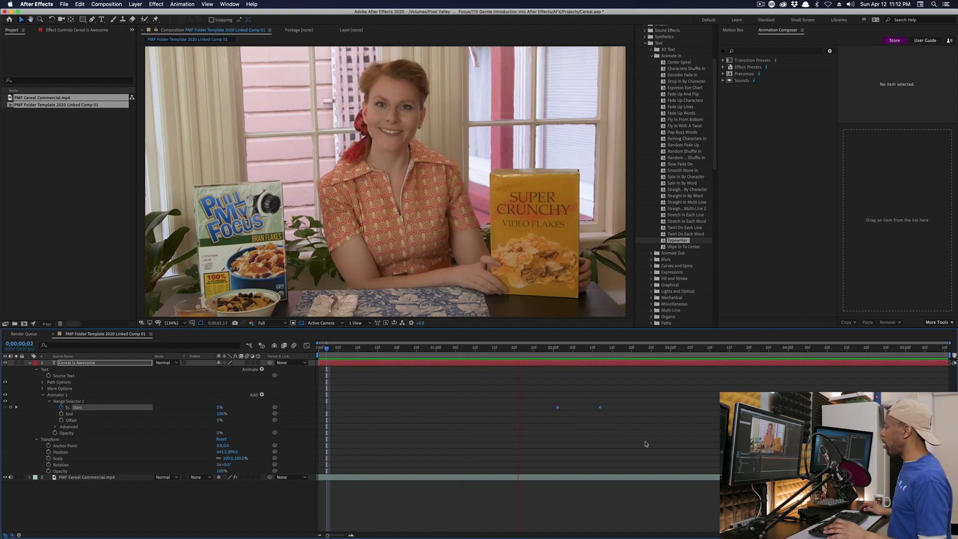
pyautogui.press('space')
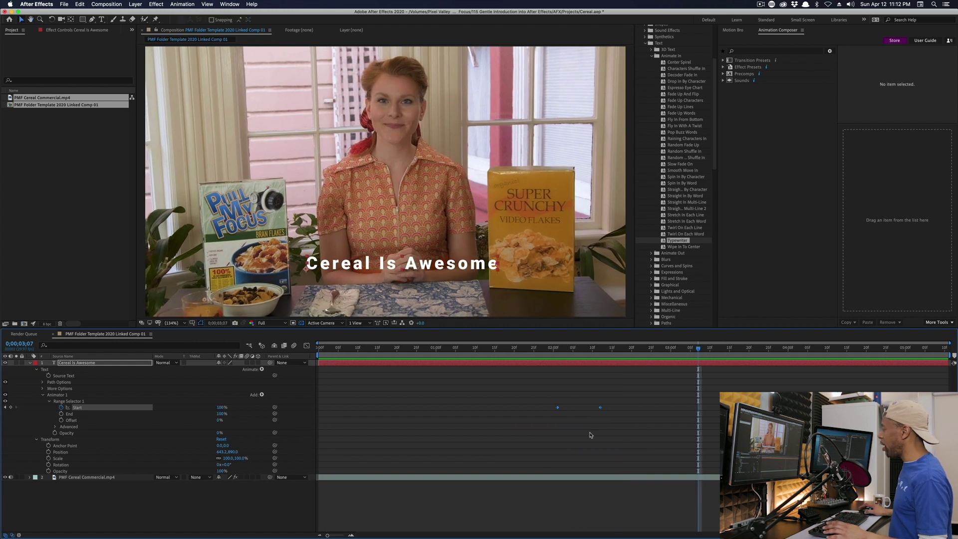
# Step: Switch to Premiere Pro and play the linked composition segment from 00;00;09;06 to check the updated title animation
pyautogui.press('super+Tab')
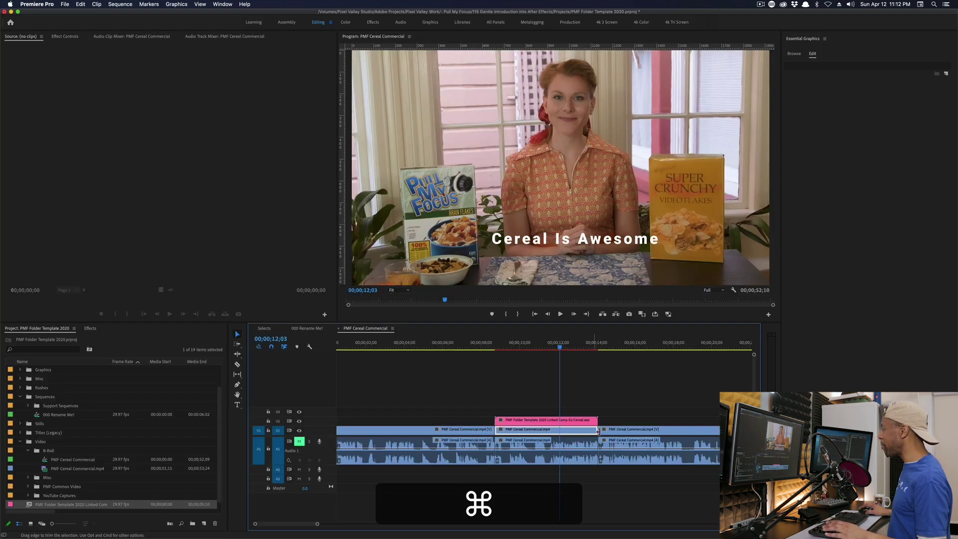
pyautogui.moveTo(553, 347); pyautogui.dragTo(510, 352)
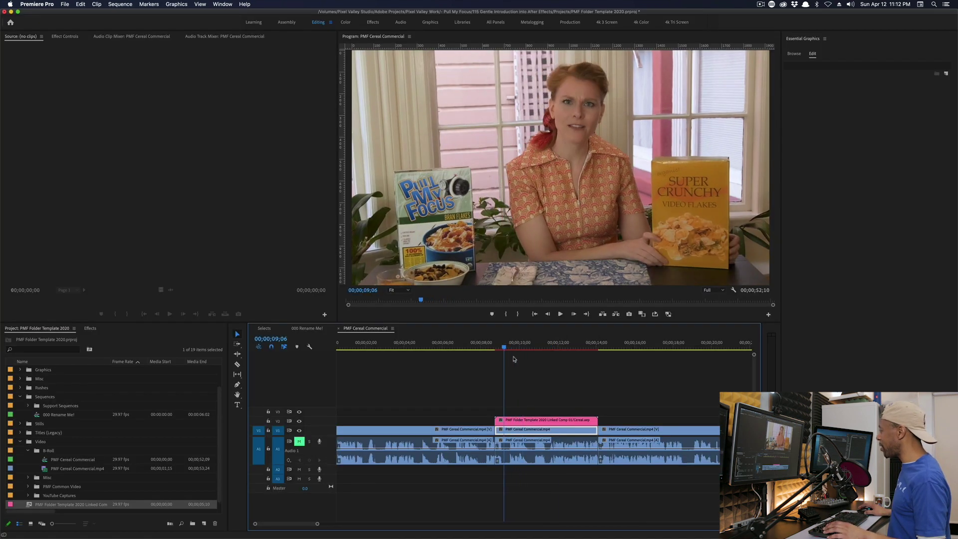
pyautogui.press('space')
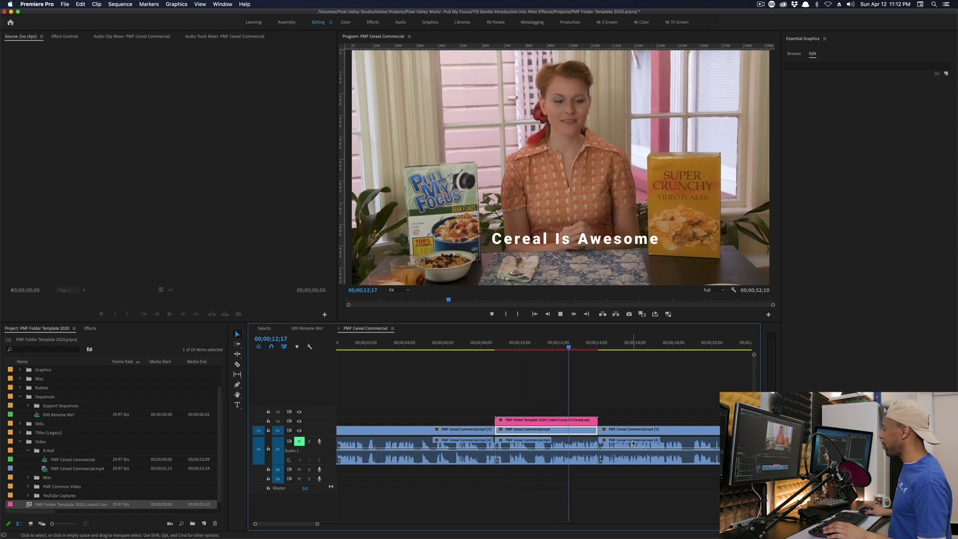
pyautogui.press('space')
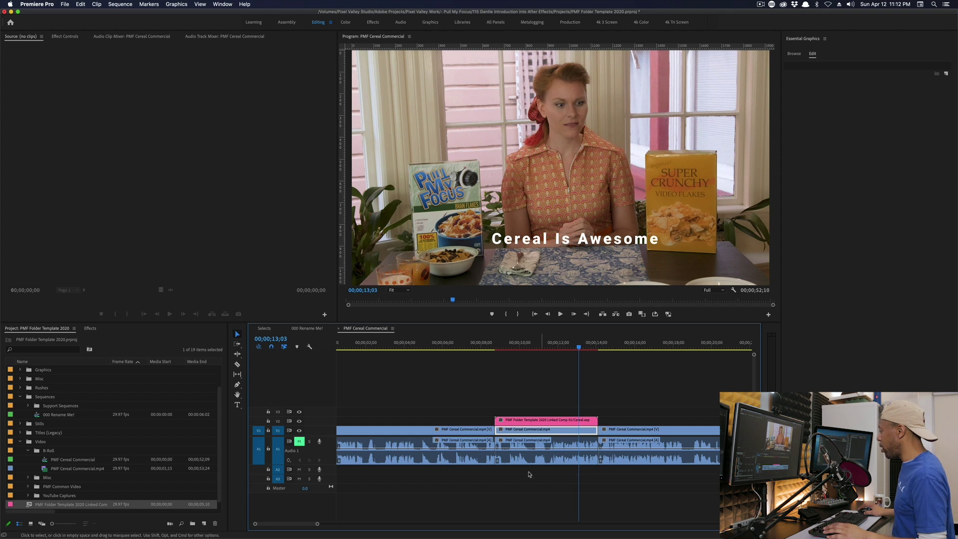
# Step: Place the playhead at 00;00;19;24 in the PMF Cereal Commercial sequence
pyautogui.moveTo(586, 346); pyautogui.dragTo(635, 352)
pyautogui.moveTo(306, 527); pyautogui.dragTo(315, 528)
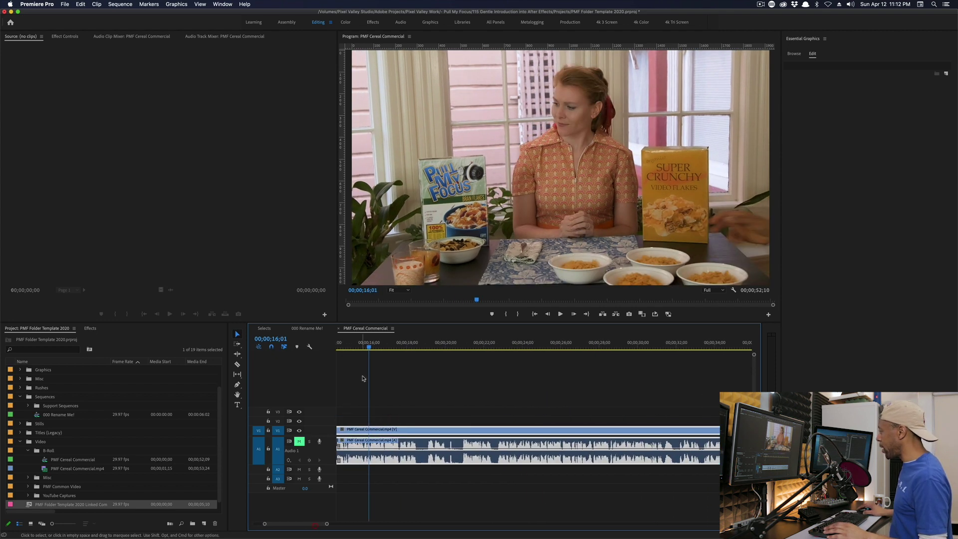
pyautogui.click(424, 352)
pyautogui.press('space')
pyautogui.press('space')
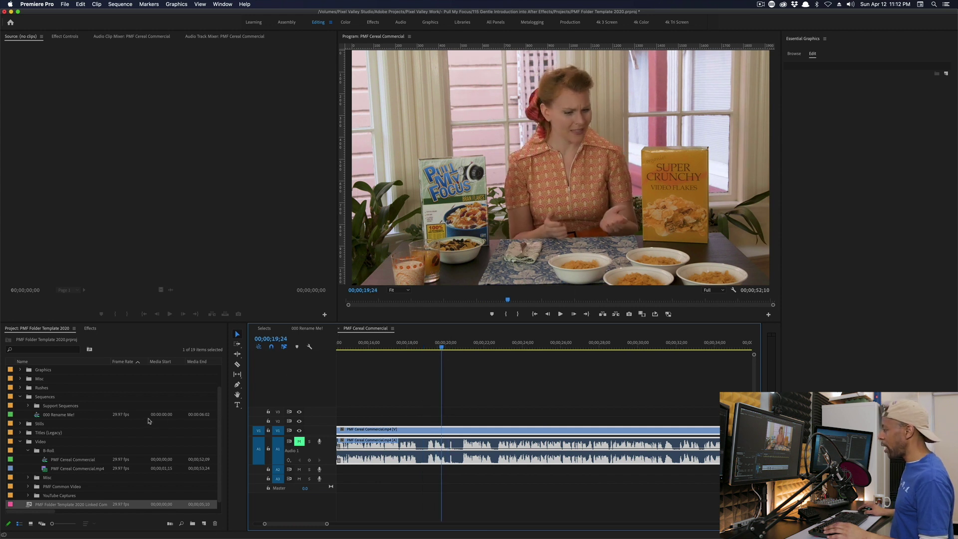
# Step: Create a 1920 × 1080 adjustment layer at 29.97 fps Drop-Frame with square pixels in the project
pyautogui.scroll(1, 119, 410)
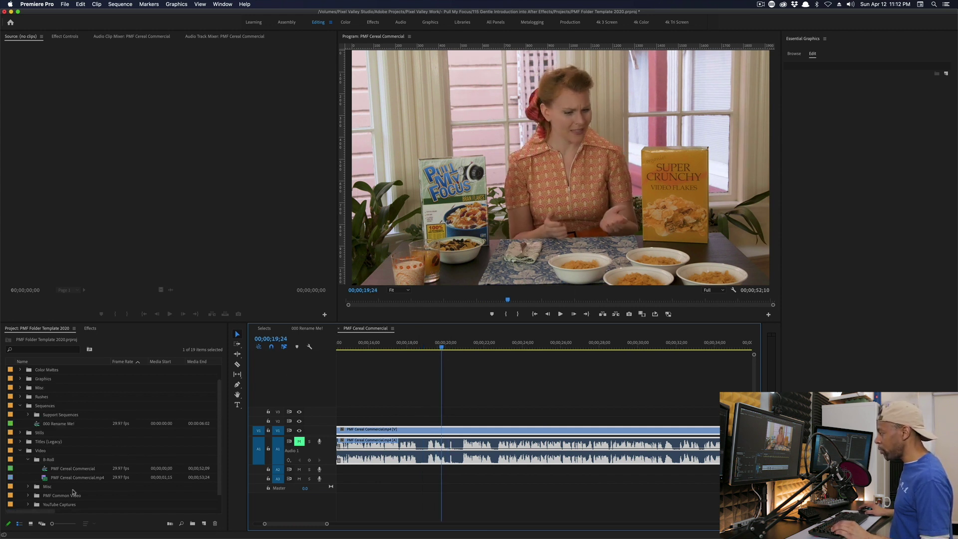
pyautogui.hscroll(2, 75, 513)
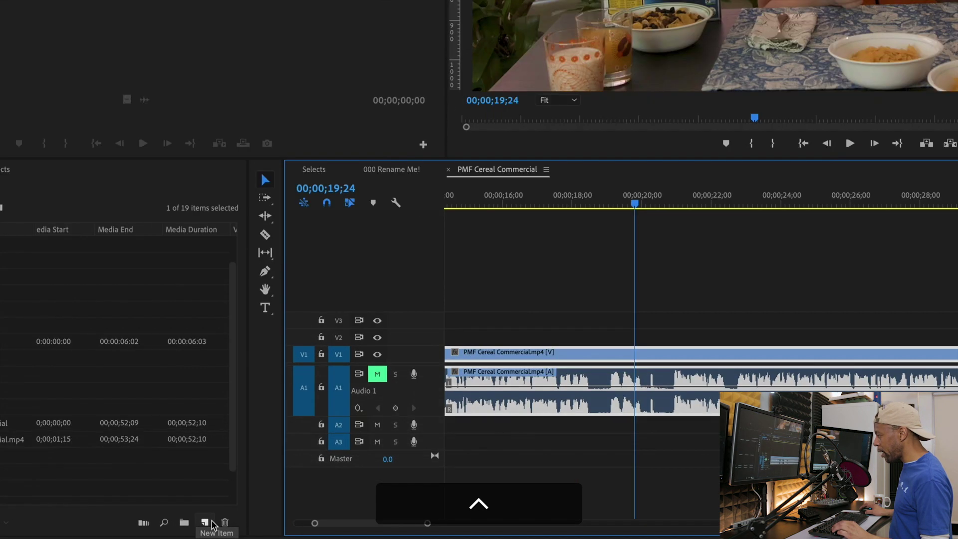
pyautogui.click(204, 523)
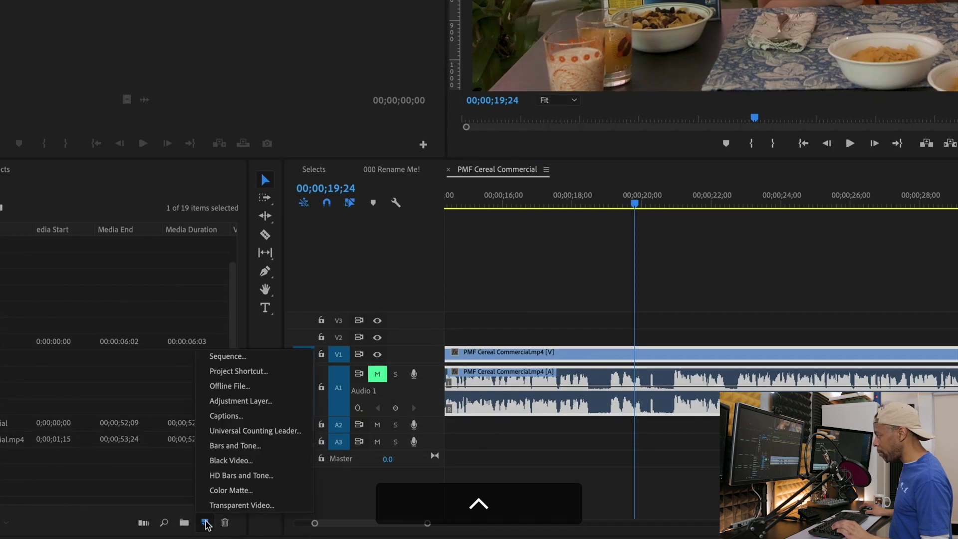
pyautogui.click(253, 402)
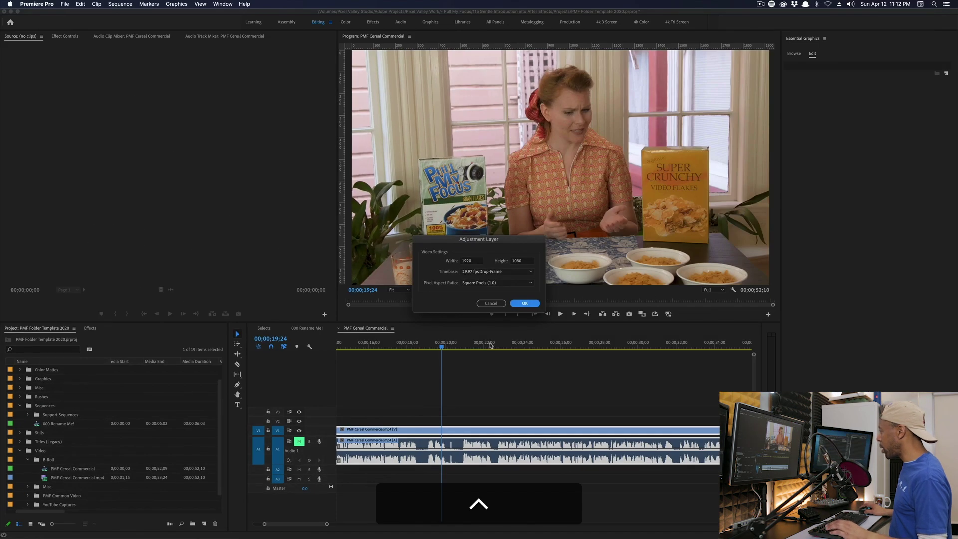
pyautogui.click(525, 304)
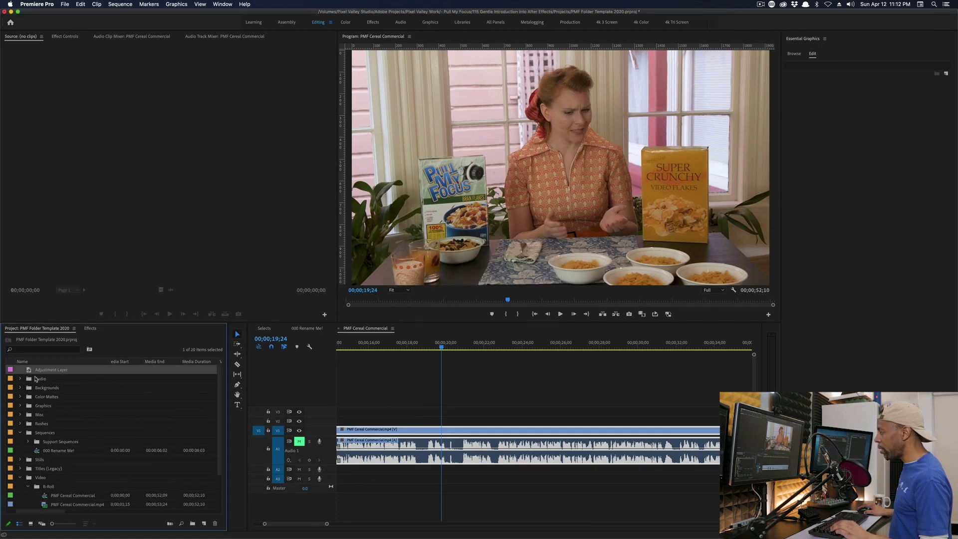
# Step: Place the adjustment layer on track V2 at 00;00;19;24 and trim its end so it lasts about 0;00;02;17
pyautogui.moveTo(31, 372); pyautogui.dragTo(451, 394)
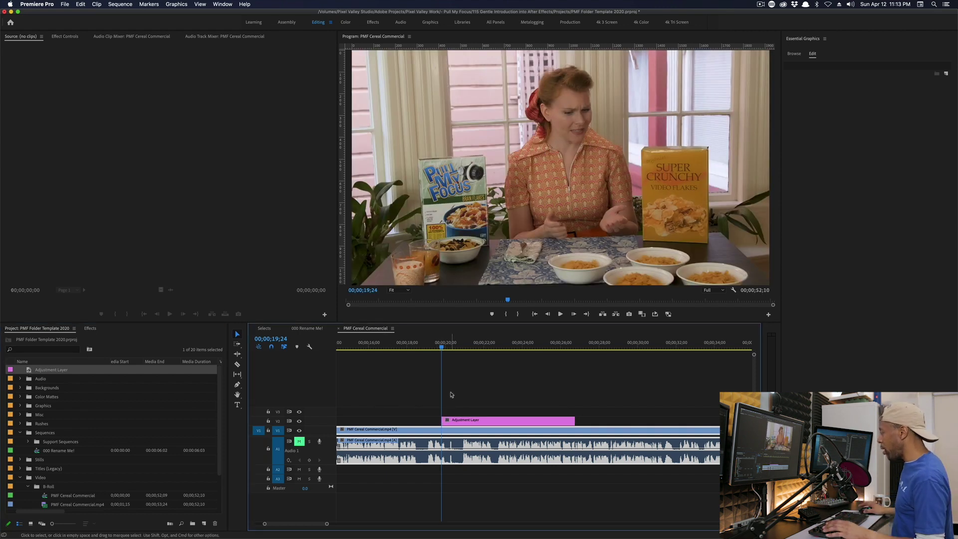
pyautogui.moveTo(444, 349); pyautogui.dragTo(460, 352)
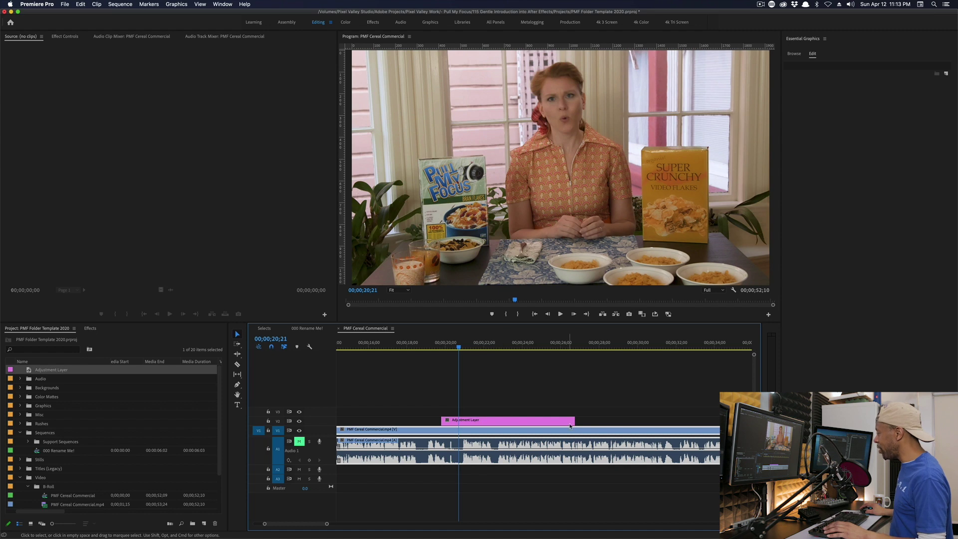
pyautogui.moveTo(574, 420); pyautogui.dragTo(490, 421)
# Step: Replace the adjustment layer clip on V2 with a linked After Effects composition
pyautogui.moveTo(464, 351)
pyautogui.mouseDown()
pyautogui.moveTo(444, 353)
pyautogui.moveTo(473, 355)
pyautogui.moveTo(464, 356)
pyautogui.mouseUp()
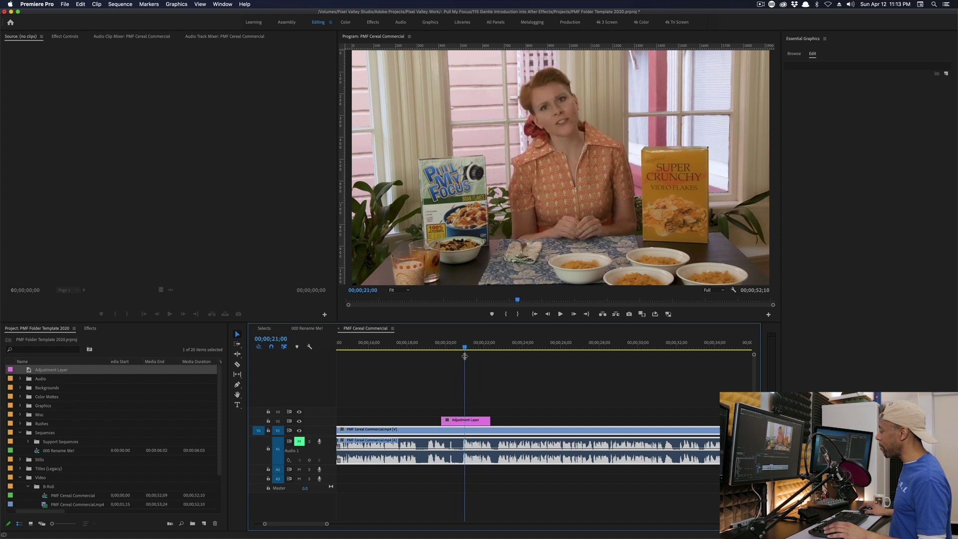
pyautogui.rightClick(474, 421)
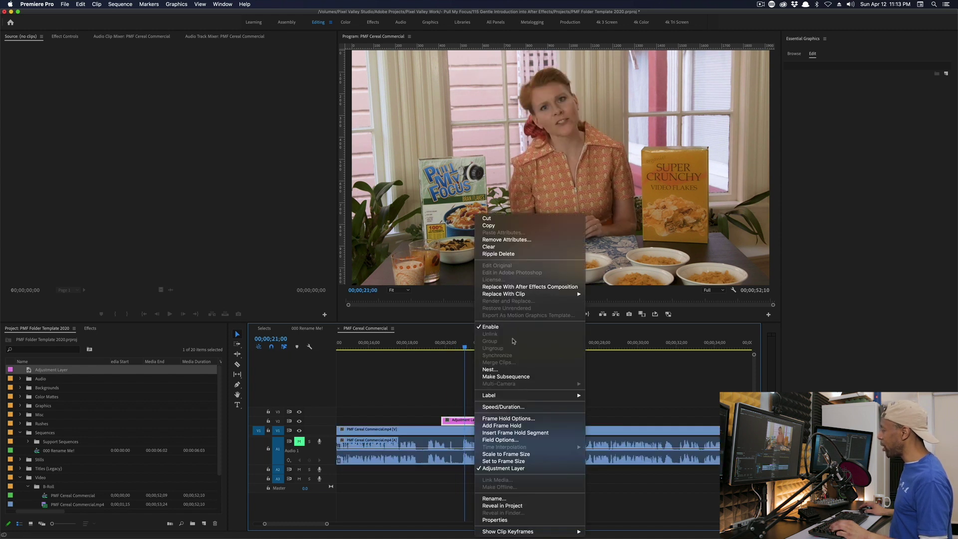
pyautogui.click(539, 287)
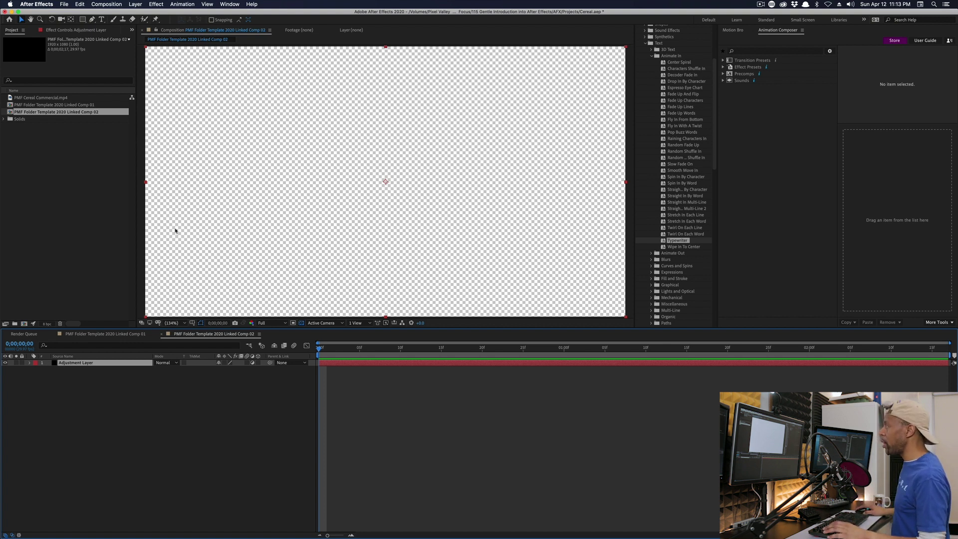
# Step: Add a new shape layer above the adjustment layer in PMF Folder Template 2020 Linked Comp 02
pyautogui.click(112, 405)
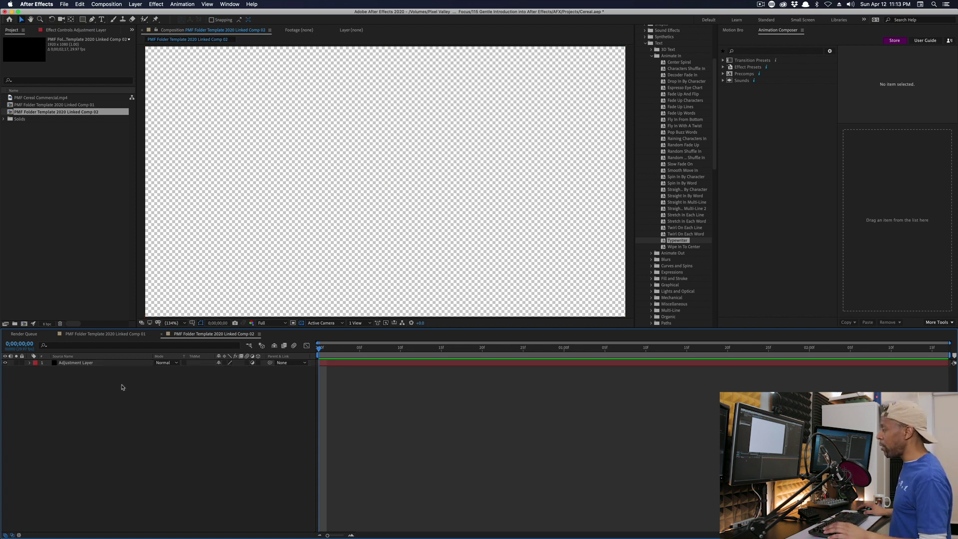
pyautogui.rightClick(122, 387)
pyautogui.rightClick(80, 377)
pyautogui.rightClick(124, 378)
pyautogui.moveTo(199, 384)
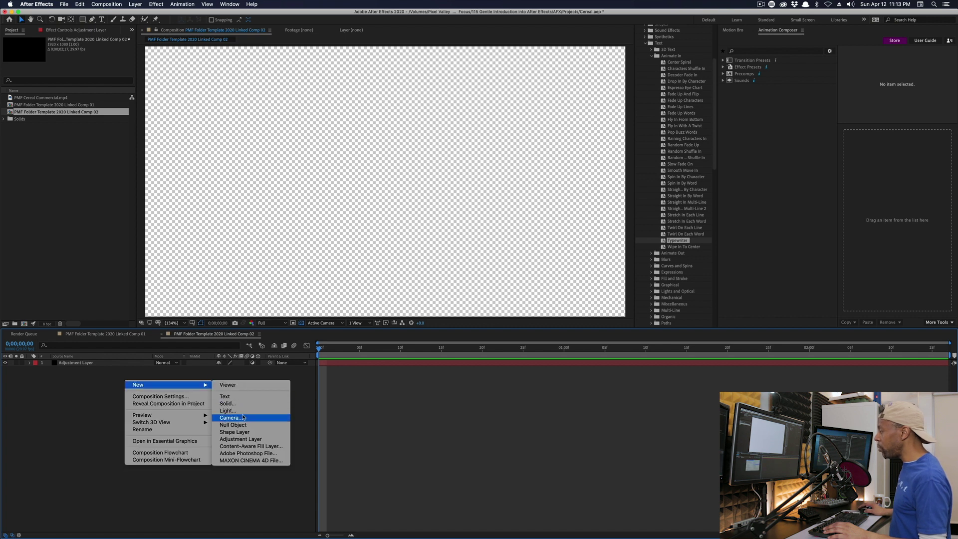
pyautogui.click(261, 434)
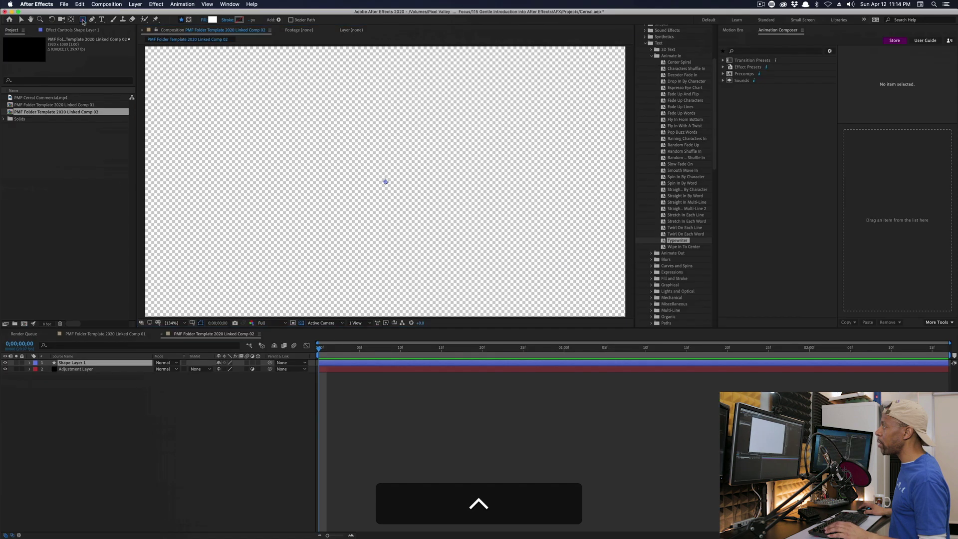
# Step: Add a composition-sized star to the new shape layer with the Star Tool
pyautogui.click(83, 21)
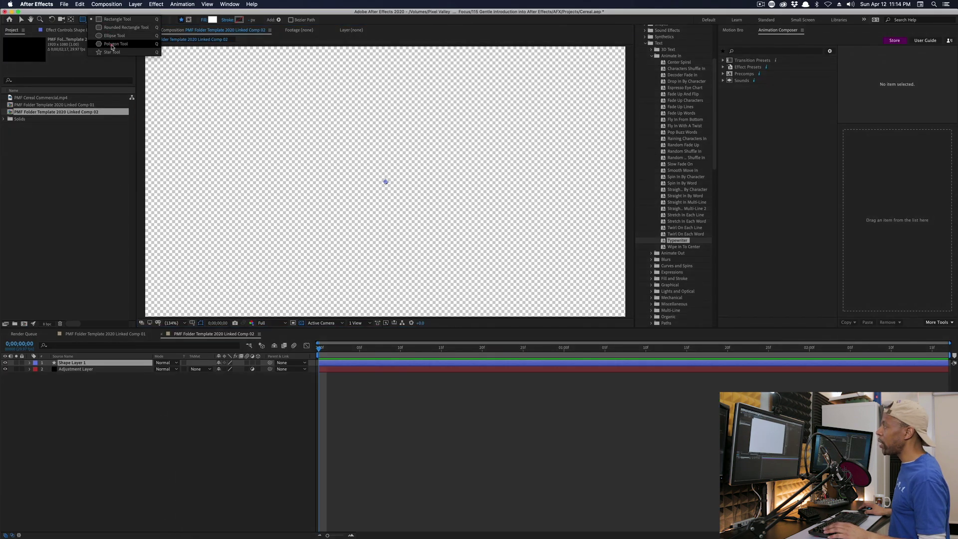
pyautogui.click(114, 52)
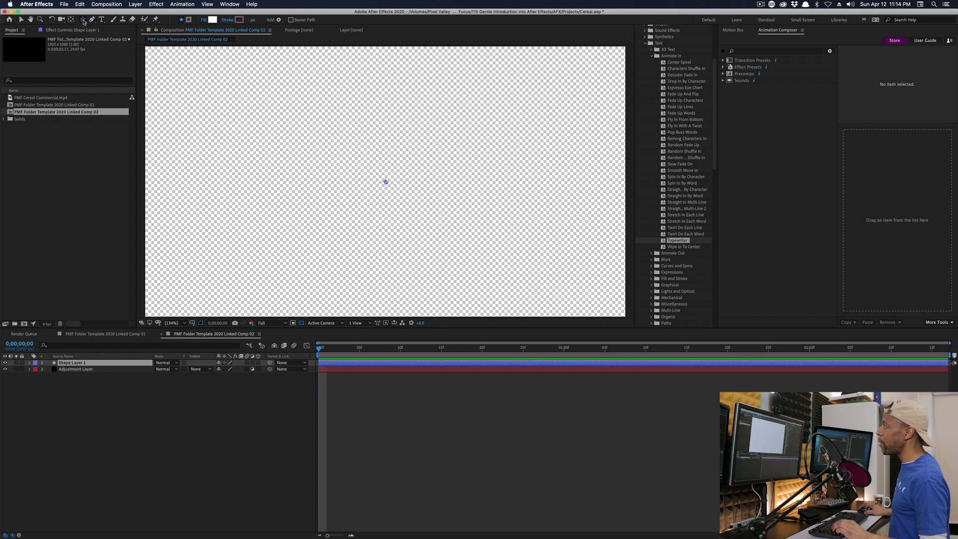
pyautogui.doubleClick(83, 22)
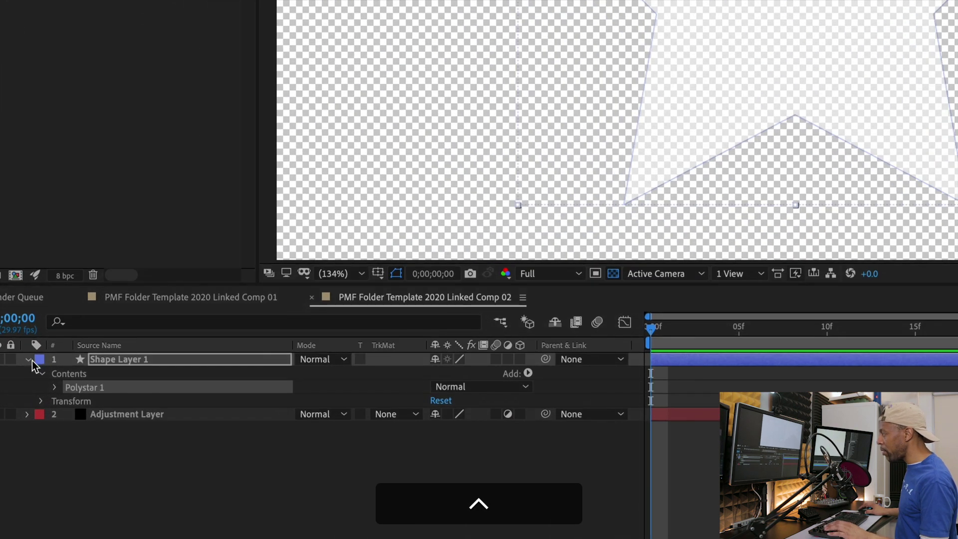
# Step: Set the star's fill colour to red F60000 in Shape Layer 1's Polystar 1 contents
pyautogui.click(28, 360)
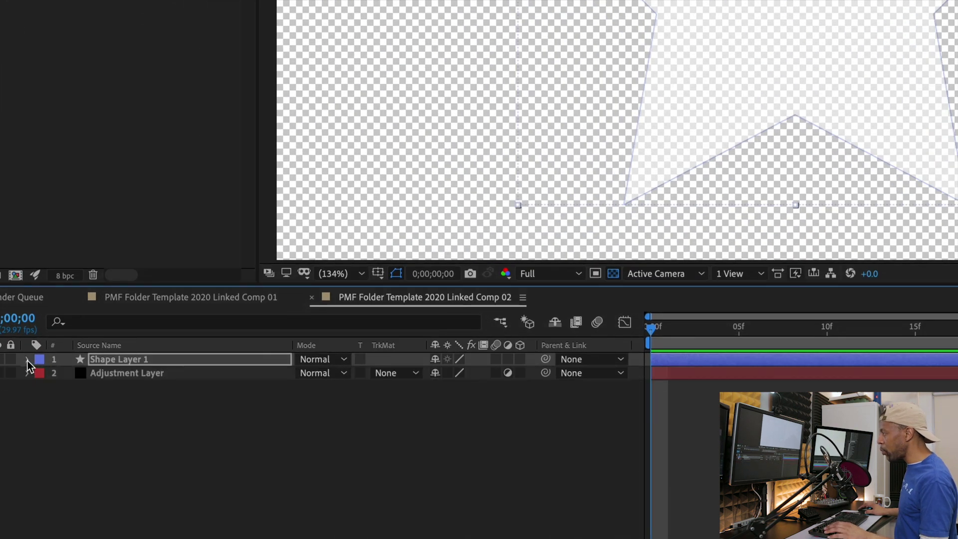
pyautogui.click(28, 359)
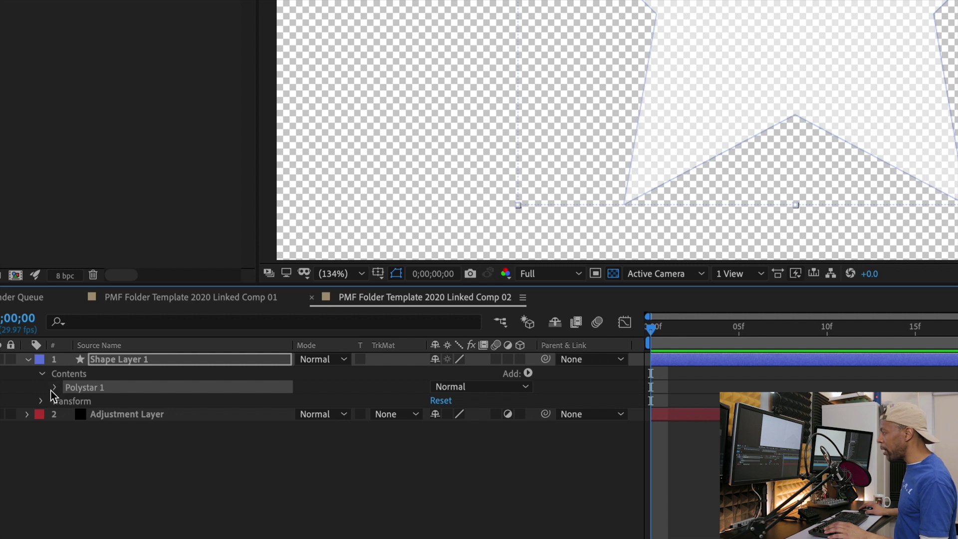
pyautogui.click(55, 388)
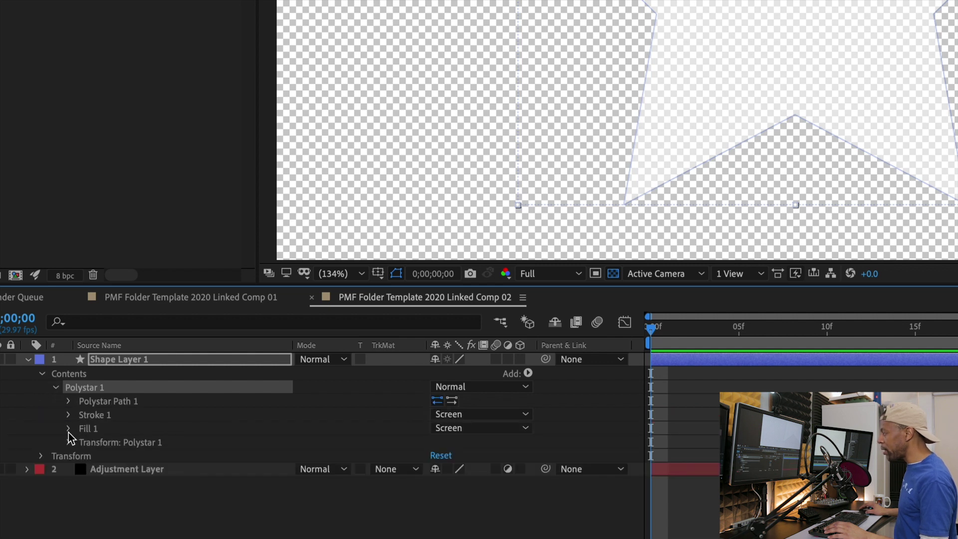
pyautogui.click(68, 429)
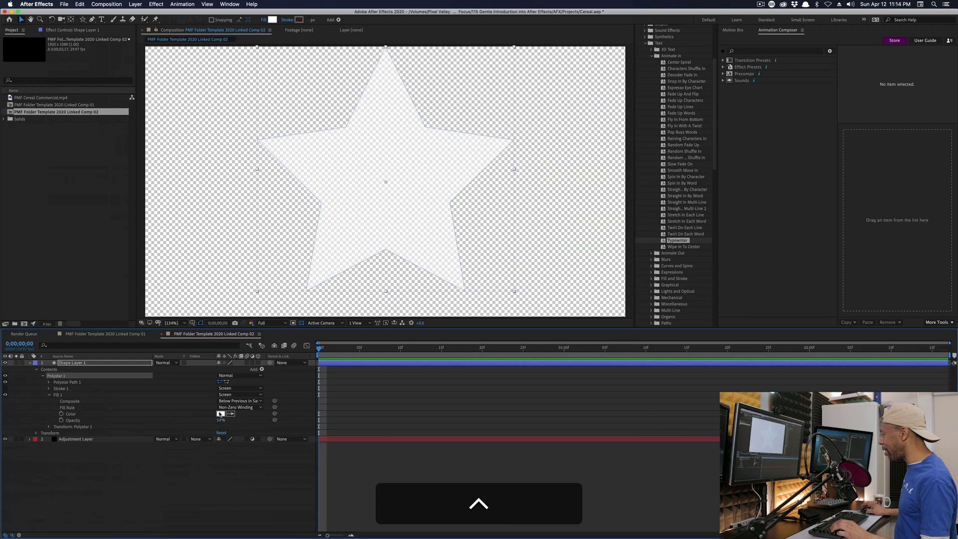
pyautogui.click(219, 413)
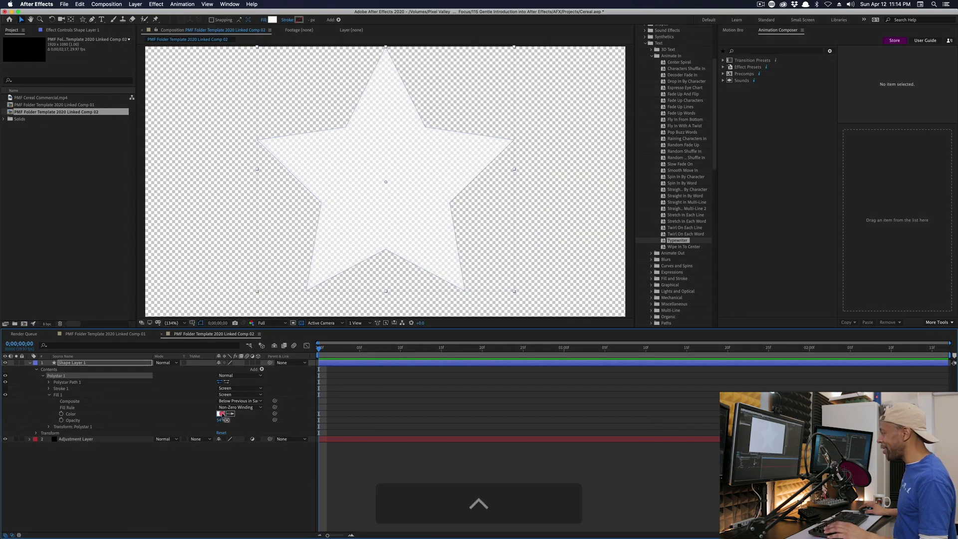
pyautogui.moveTo(429, 249); pyautogui.dragTo(468, 226)
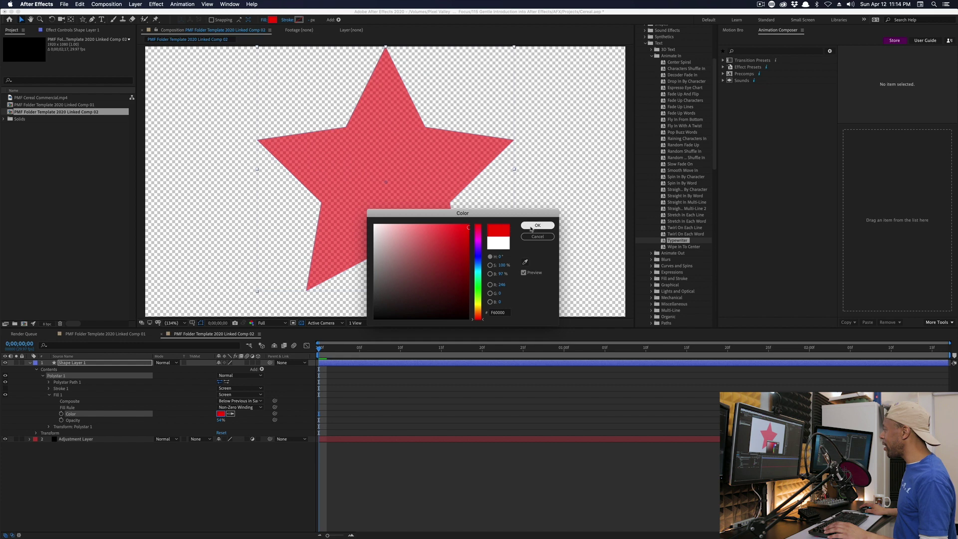
pyautogui.click(537, 225)
# Step: Switch to Premiere Pro and move the linked star clip on V2 over the Bran Flakes box close-up, starting at about 00;00;24;00
pyautogui.press('super+Tab')
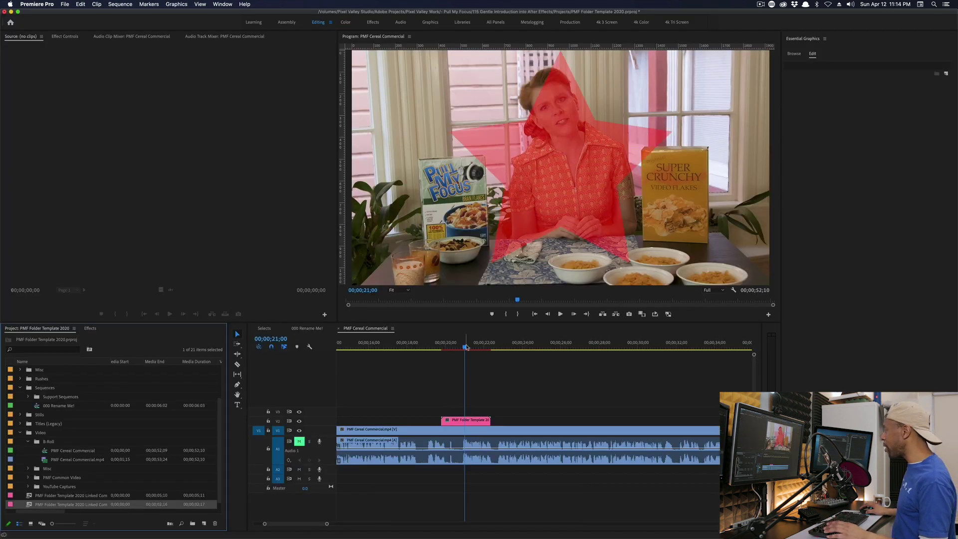
pyautogui.moveTo(465, 349)
pyautogui.mouseDown()
pyautogui.moveTo(447, 348)
pyautogui.moveTo(470, 349)
pyautogui.moveTo(461, 348)
pyautogui.mouseUp()
pyautogui.moveTo(468, 420); pyautogui.dragTo(553, 420)
pyautogui.moveTo(545, 354)
pyautogui.mouseDown()
pyautogui.moveTo(526, 351)
pyautogui.moveTo(544, 352)
pyautogui.mouseUp()
pyautogui.moveTo(556, 421); pyautogui.dragTo(463, 424)
pyautogui.moveTo(439, 346); pyautogui.dragTo(456, 347)
pyautogui.moveTo(487, 420); pyautogui.dragTo(582, 424)
pyautogui.press('space')
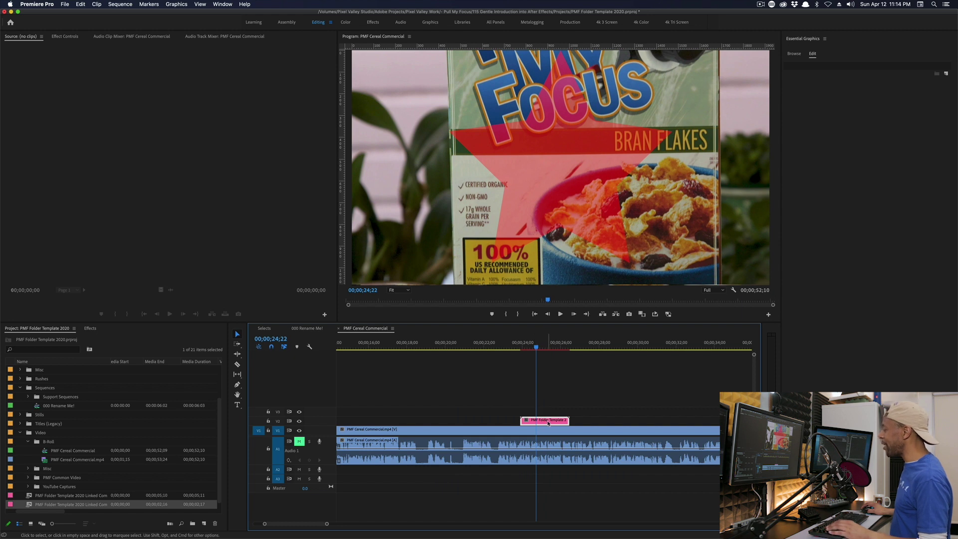
# Step: Apply the Impact Spin transition from Studio Favorites to both the start and end of the star clip on V2
pyautogui.click(91, 328)
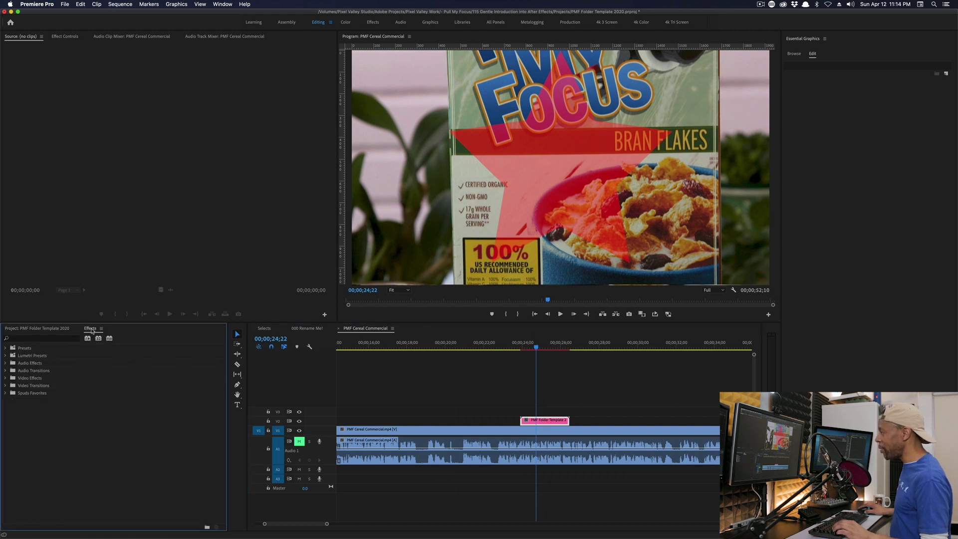
pyautogui.click(4, 393)
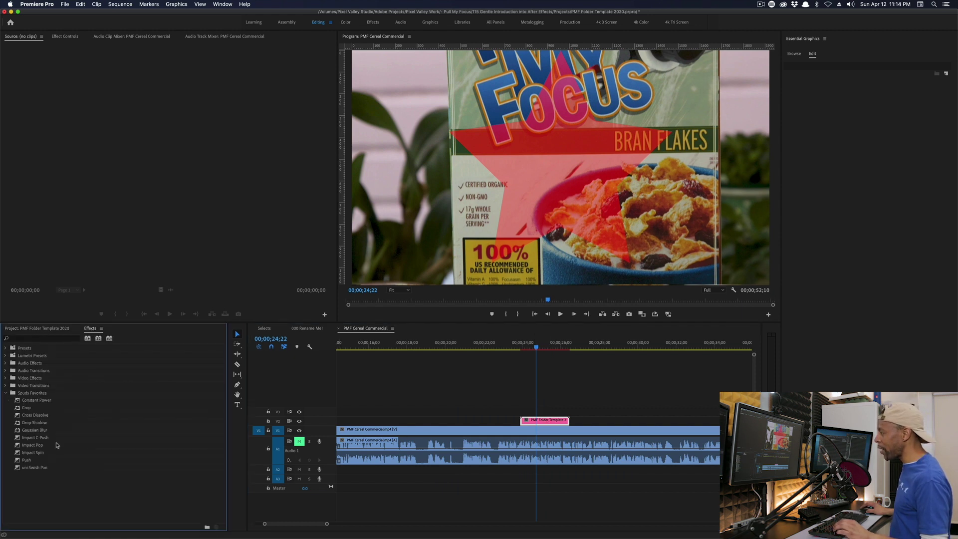
pyautogui.moveTo(42, 454); pyautogui.dragTo(345, 420)
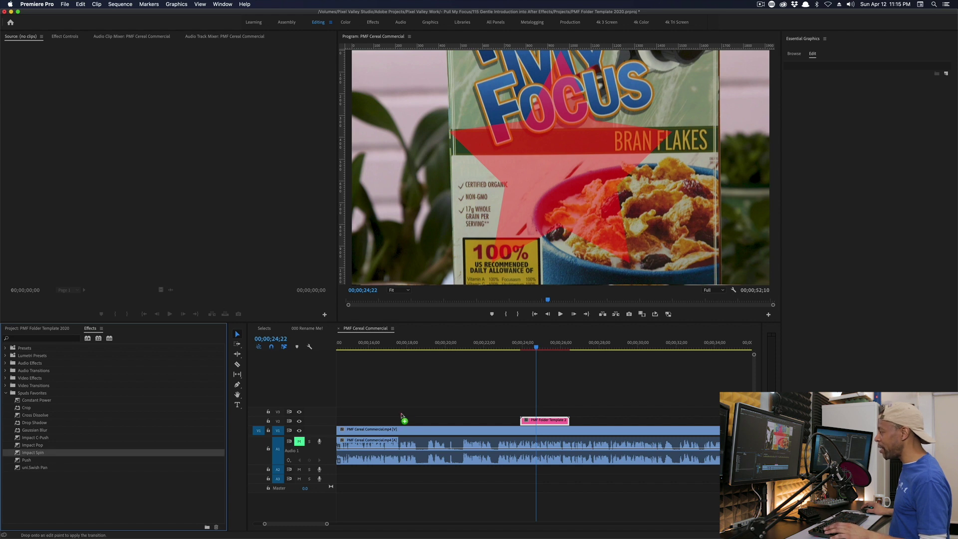
pyautogui.moveTo(530, 423); pyautogui.dragTo(527, 422)
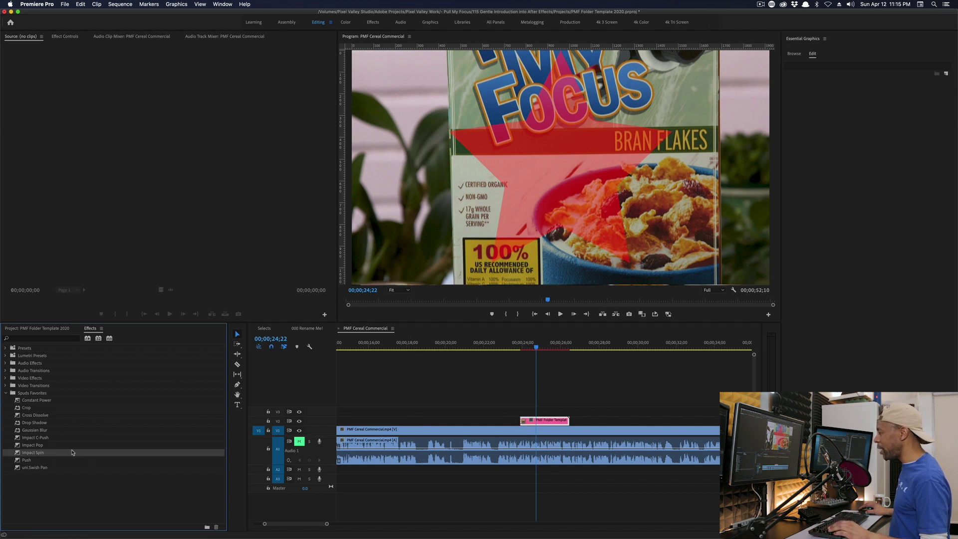
pyautogui.moveTo(43, 454); pyautogui.dragTo(500, 435)
pyautogui.moveTo(559, 429); pyautogui.dragTo(567, 422)
# Step: Play the sequence from 00;00;23;21 through the star clip to review its spin transitions, and scrub the surrounding edit
pyautogui.click(523, 350)
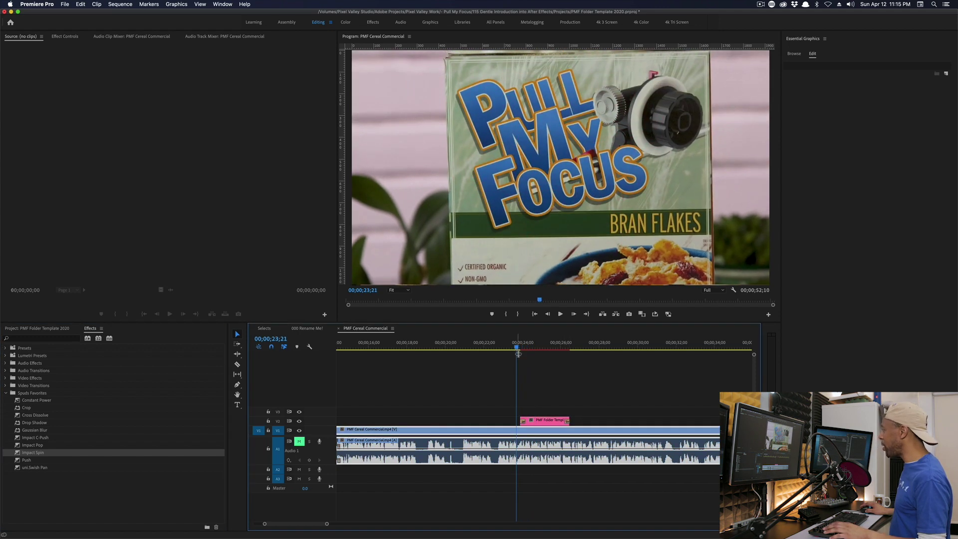
pyautogui.press('space')
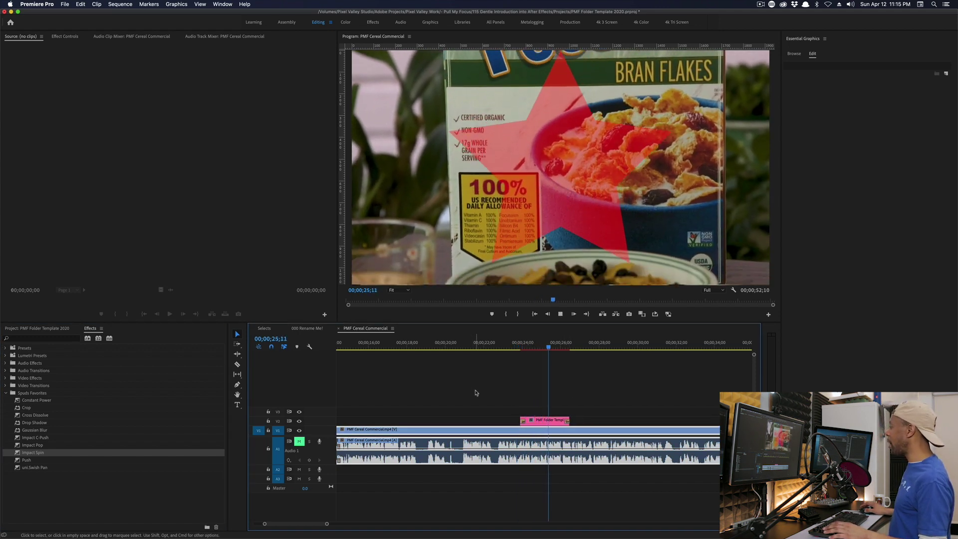
pyautogui.press('space')
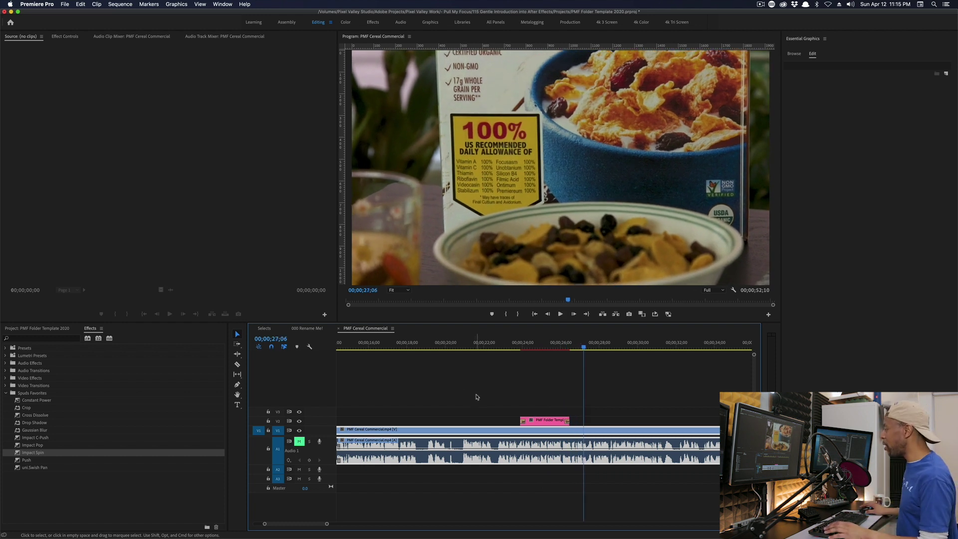
pyautogui.press('-')
pyautogui.moveTo(497, 344); pyautogui.dragTo(514, 371)
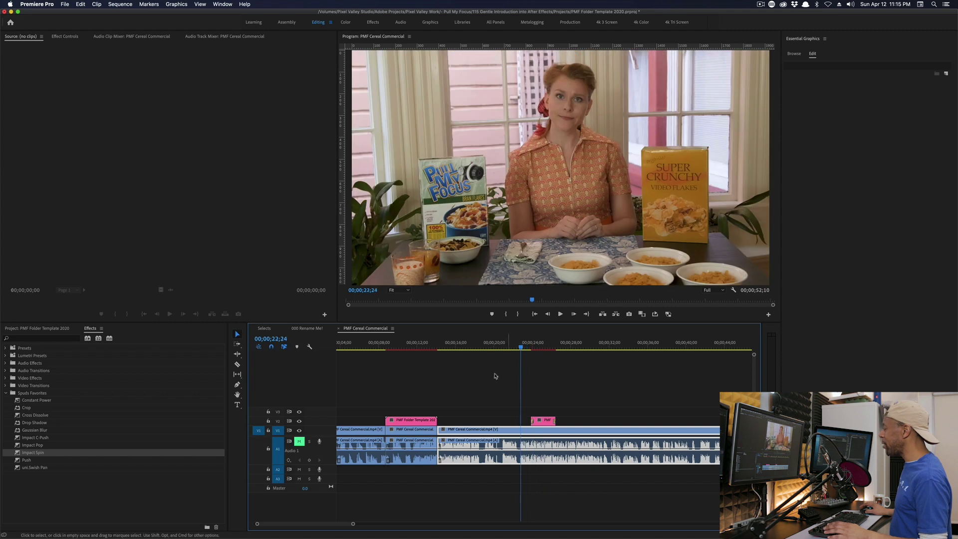
# Step: Switch back to After Effects and scrub the star composition from its first frame
pyautogui.press('super+Tab')
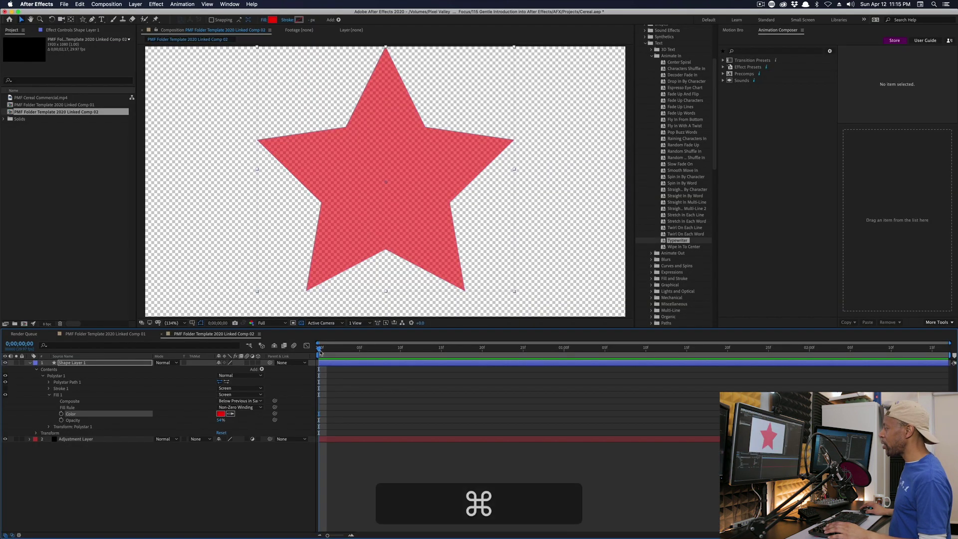
pyautogui.moveTo(320, 351); pyautogui.dragTo(342, 354)
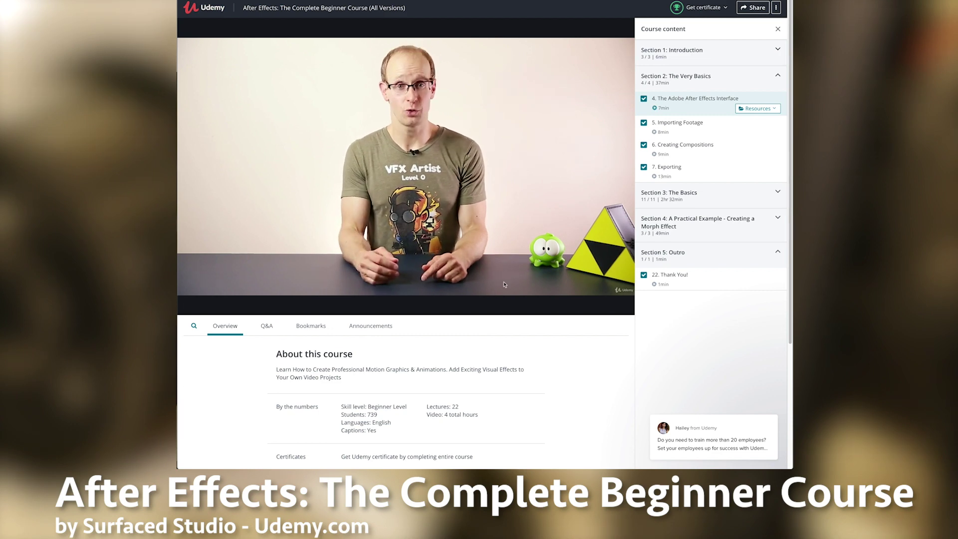
pyautogui.moveTo(233, 314)
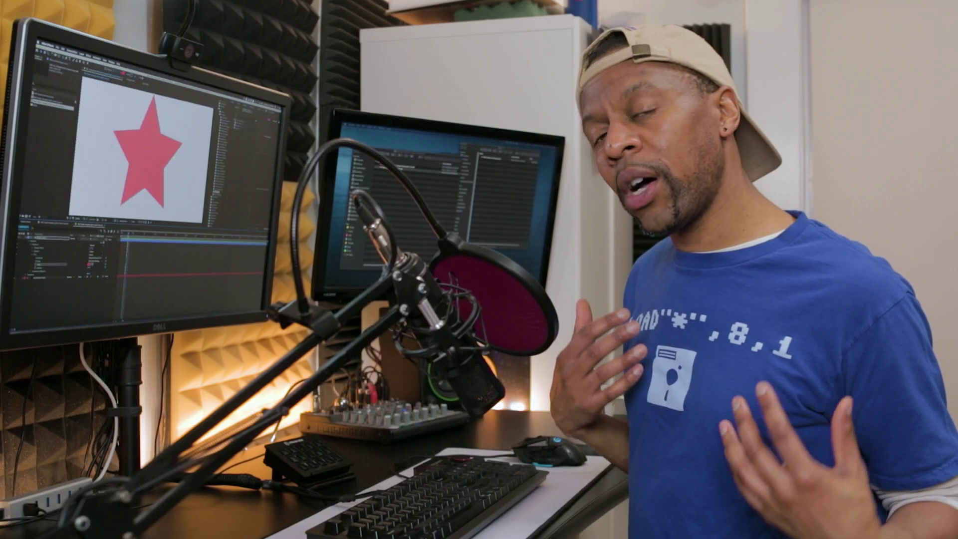